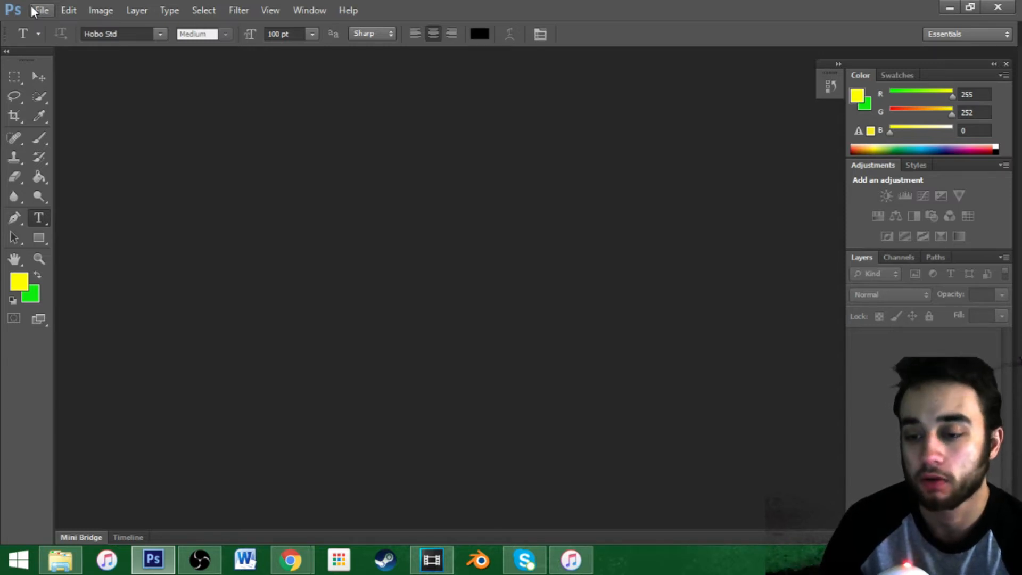
# Create a new document using the 1280 px X 720 px preset with a white background.
pyautogui.click(33, 10)
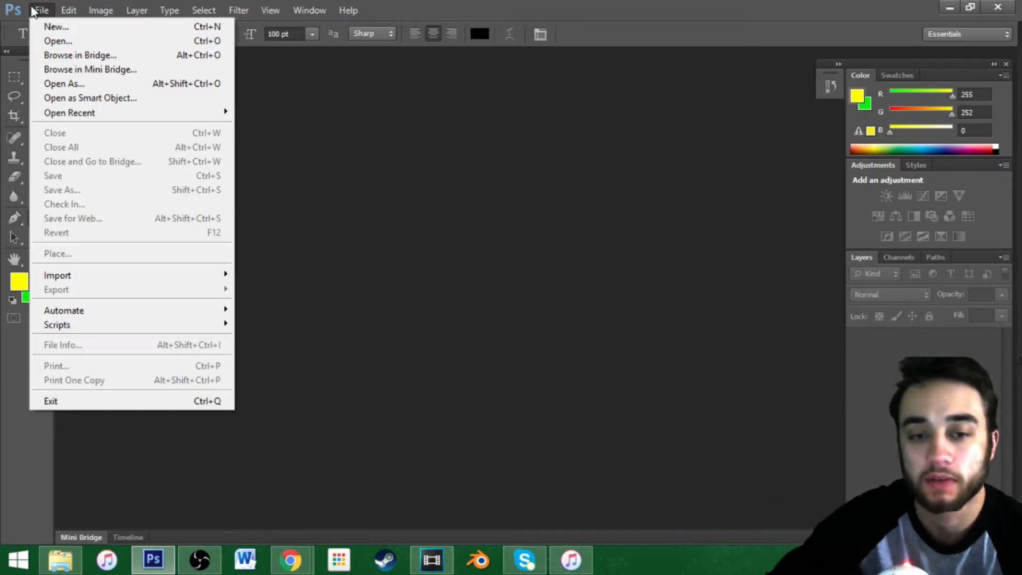
pyautogui.click(58, 29)
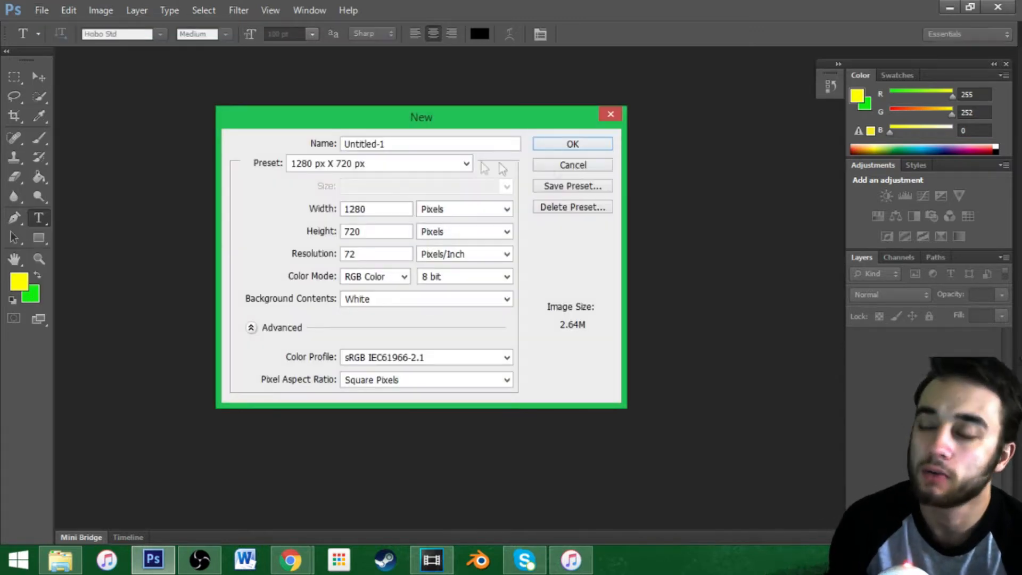
pyautogui.click(467, 164)
pyautogui.click(467, 164)
pyautogui.click(467, 165)
pyautogui.click(467, 165)
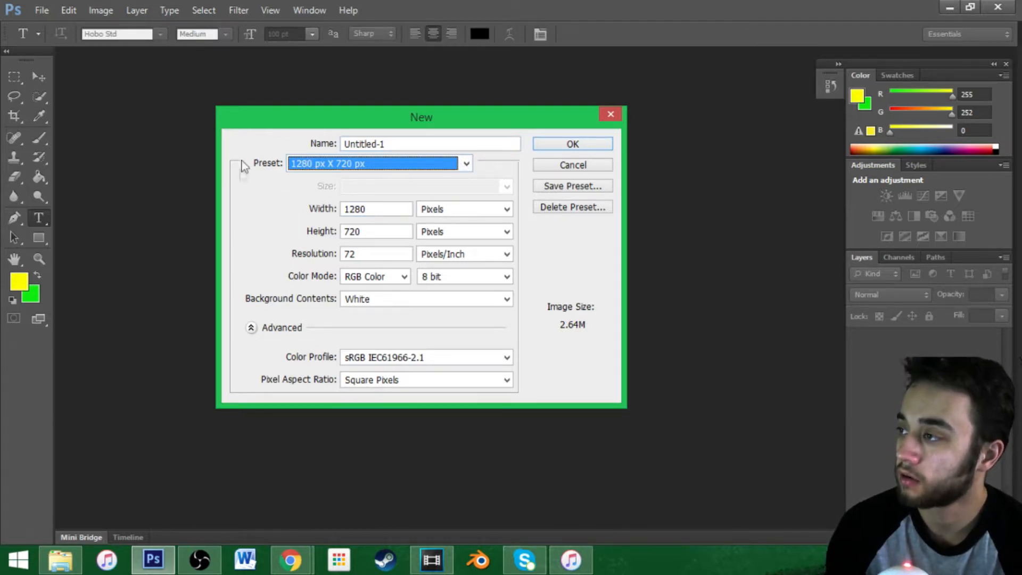
pyautogui.click(471, 165)
pyautogui.click(470, 165)
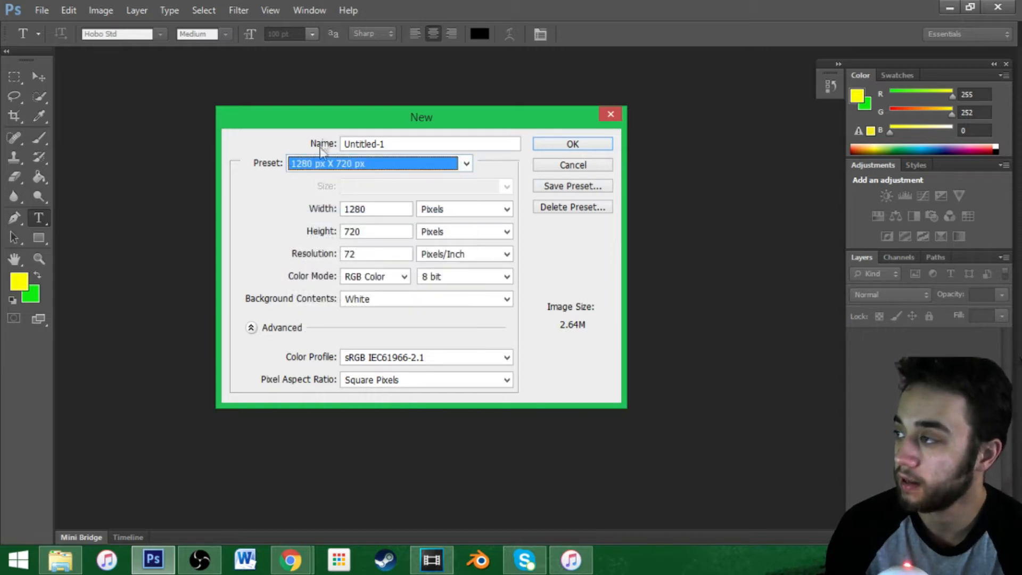
pyautogui.click(571, 143)
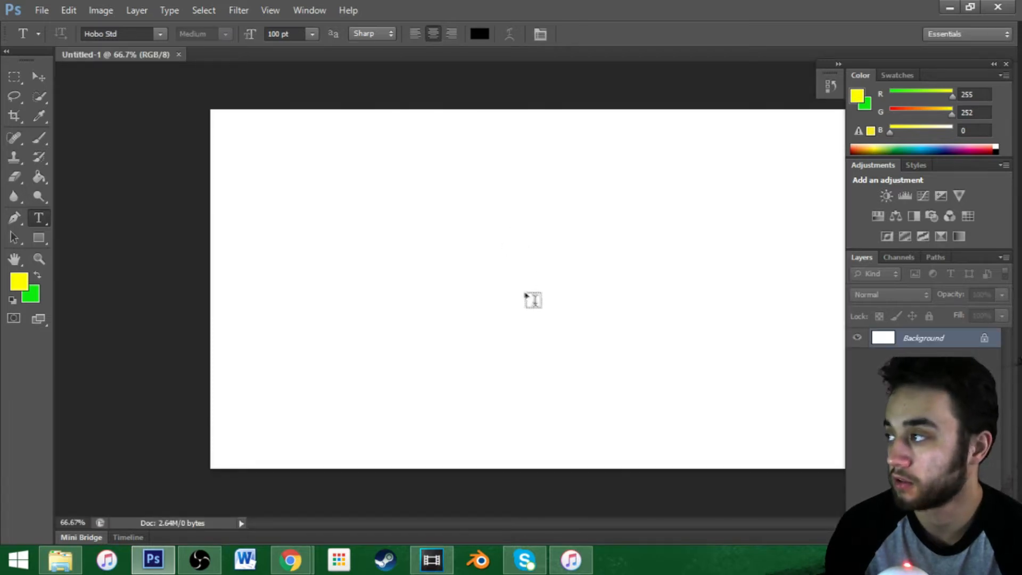
# Switch to Chrome for the football player silhouette and paste it into the Photoshop document as a new layer.
pyautogui.scroll(-5, 399, 266)
pyautogui.scroll(3, 514, 400)
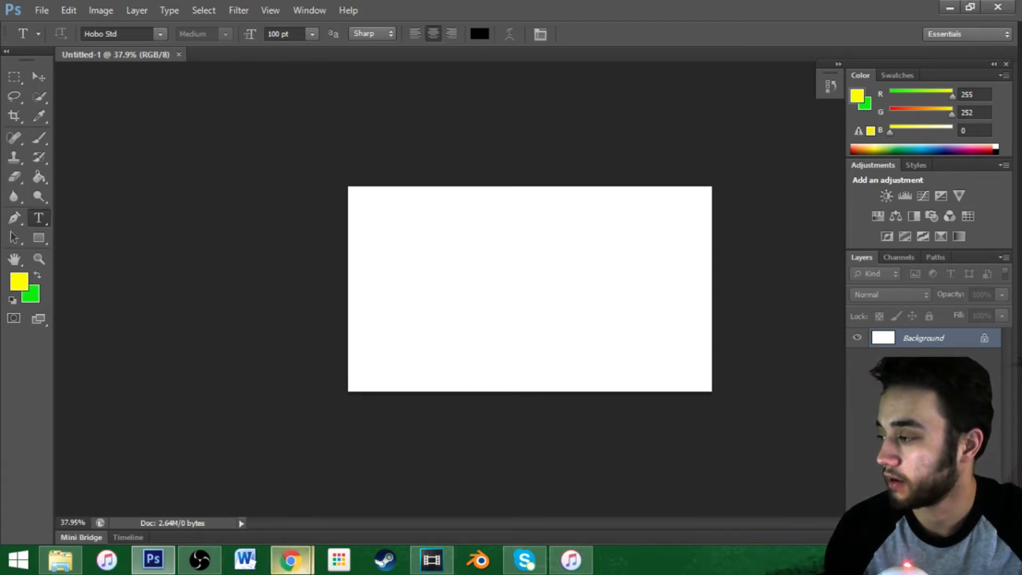
pyautogui.moveTo(299, 558)
pyautogui.click(344, 511)
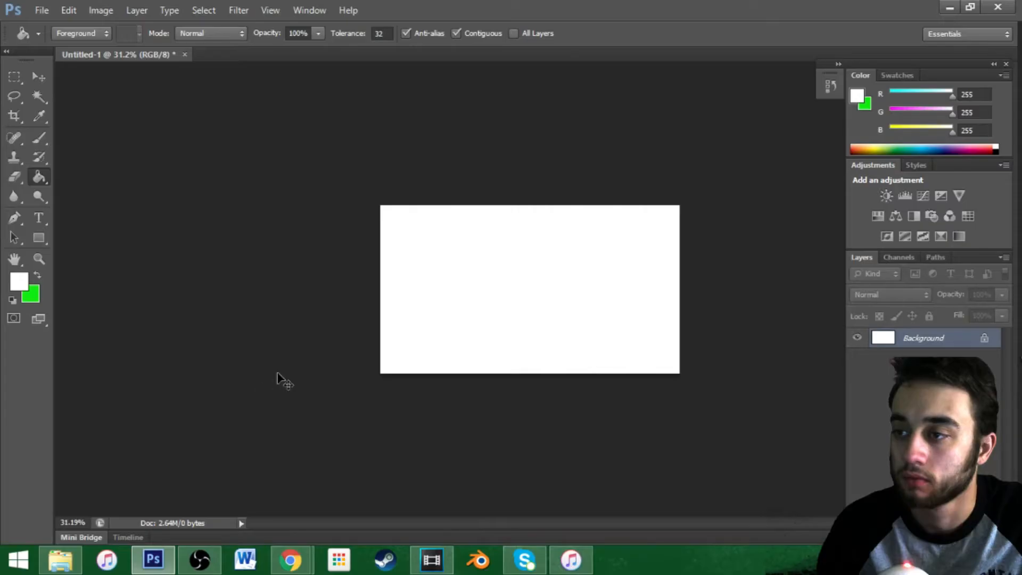
pyautogui.hotkey('ctrl', 'v')
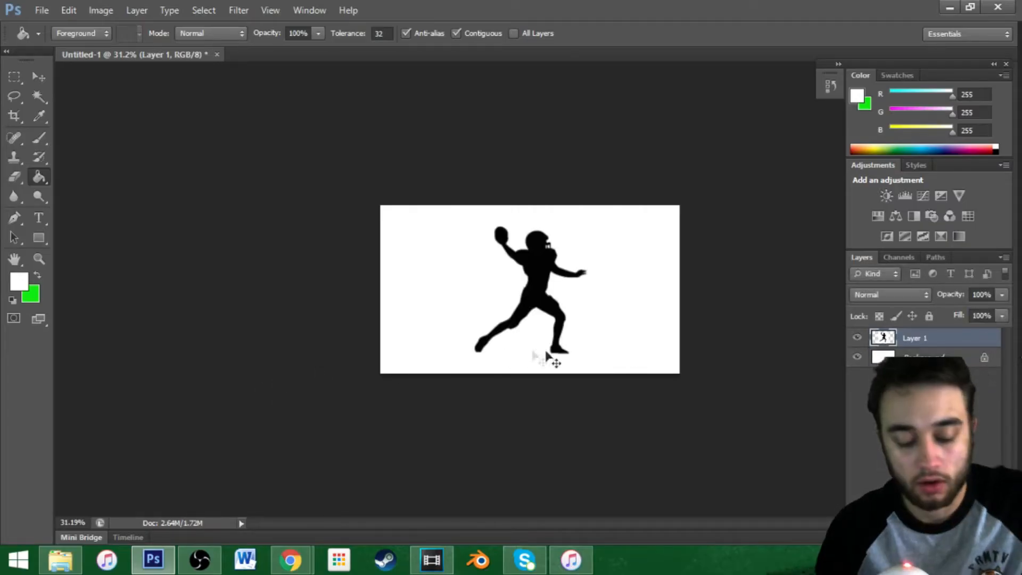
pyautogui.hotkey('ctrl', '+')
# Swap the foreground and background colours and fill the Background layer with green using the Paint Bucket.
pyautogui.click(921, 357)
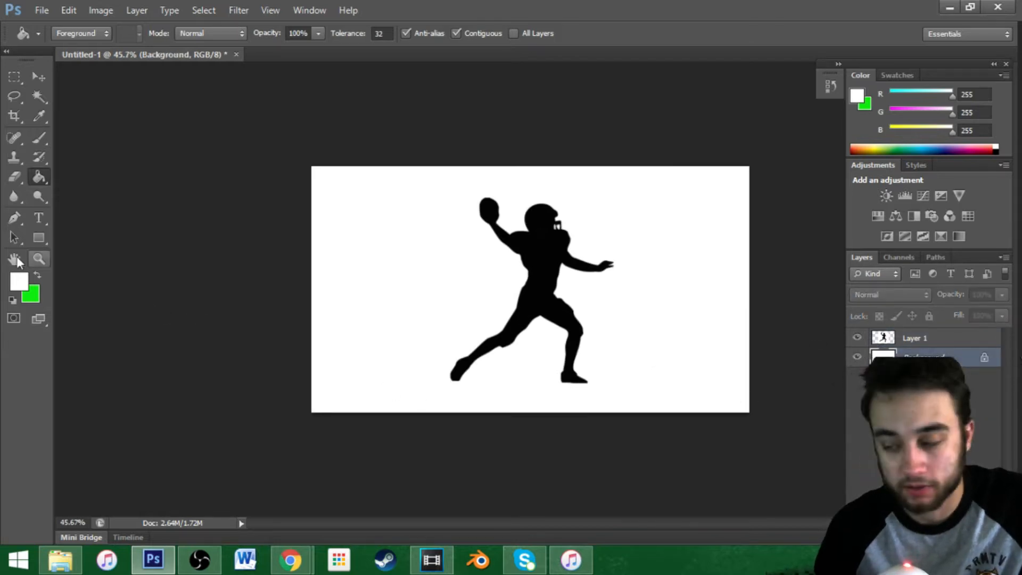
pyautogui.click(20, 281)
pyautogui.press('Escape')
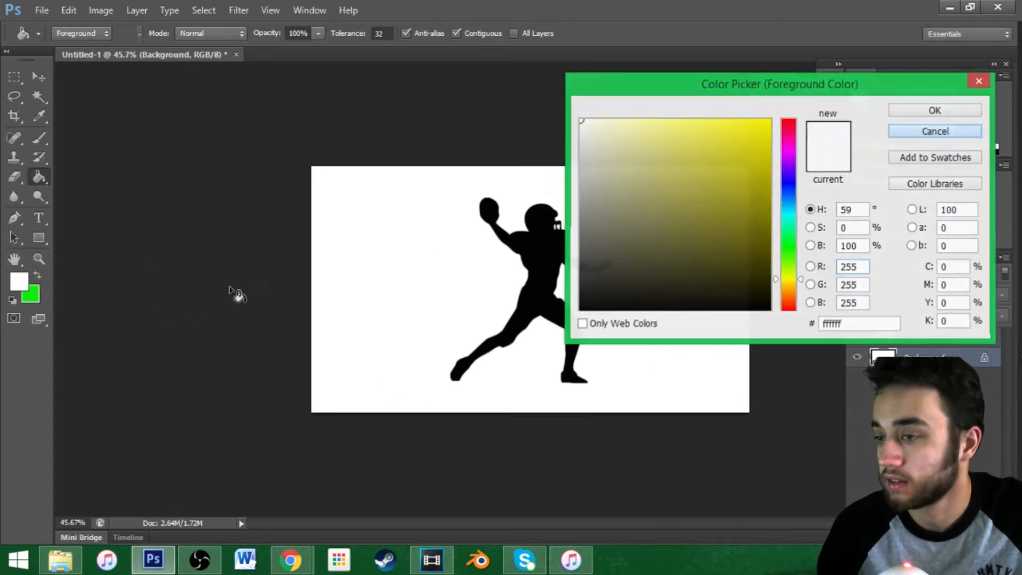
pyautogui.press('x')
pyautogui.click(539, 263)
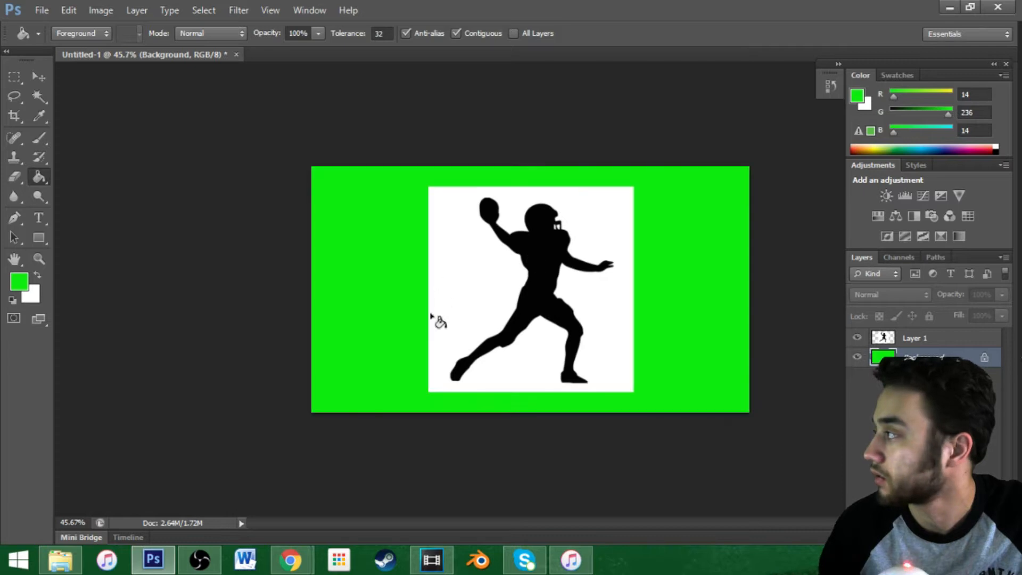
pyautogui.scroll(-1, 462, 300)
pyautogui.scroll(-2, 533, 331)
pyautogui.scroll(4, 600, 359)
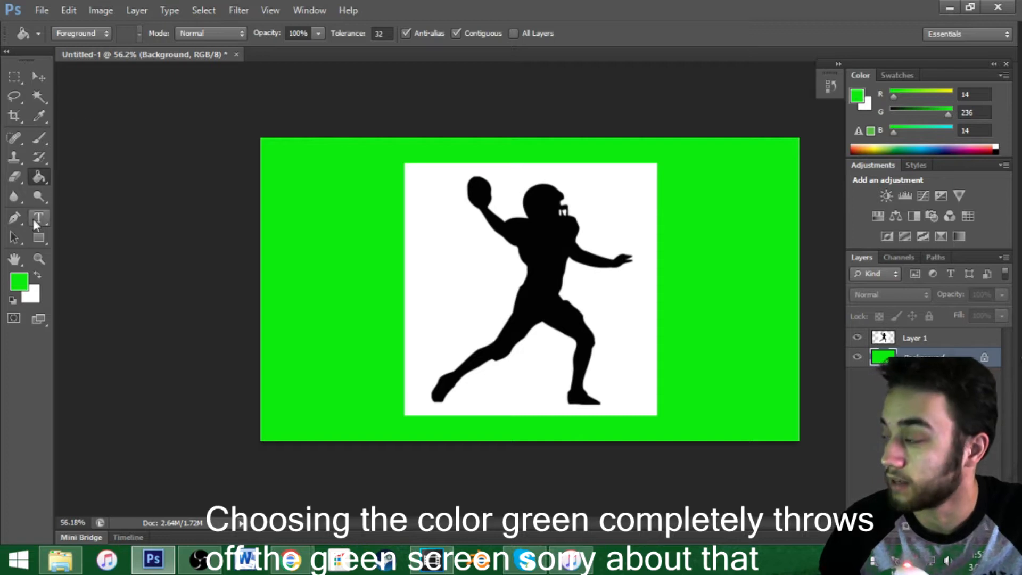
pyautogui.click(17, 219)
pyautogui.click(39, 97)
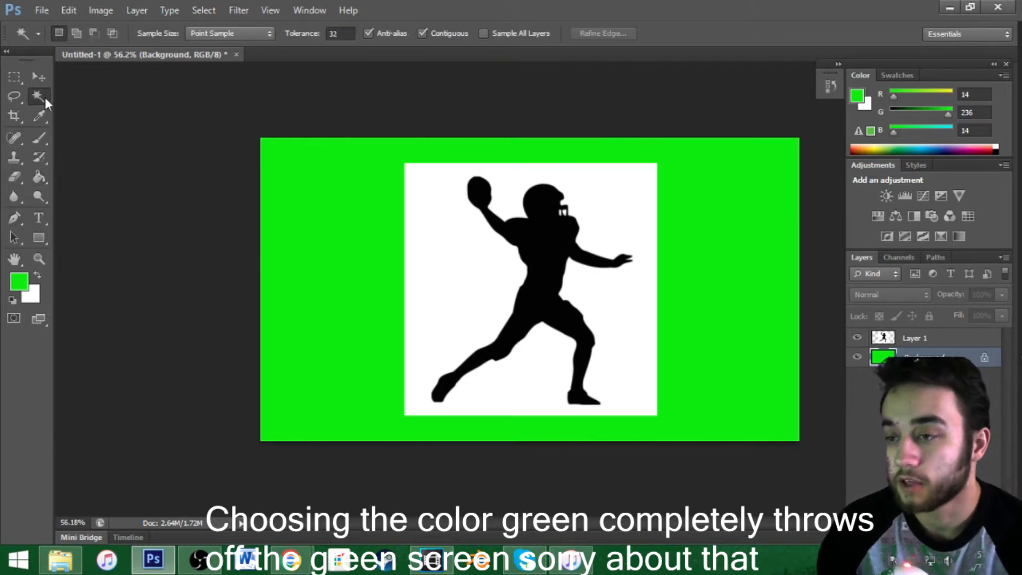
pyautogui.rightClick(41, 98)
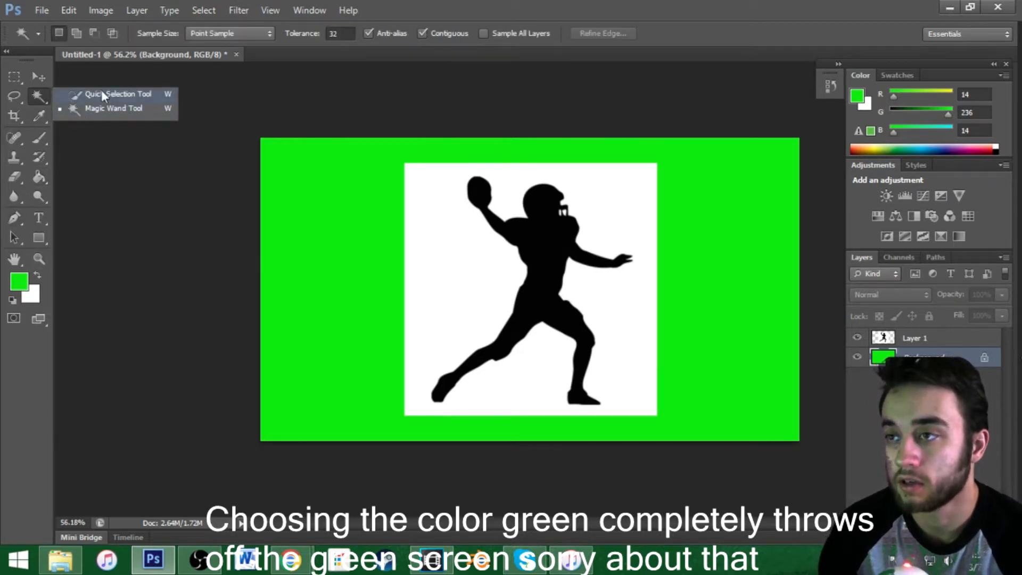
pyautogui.press('p')
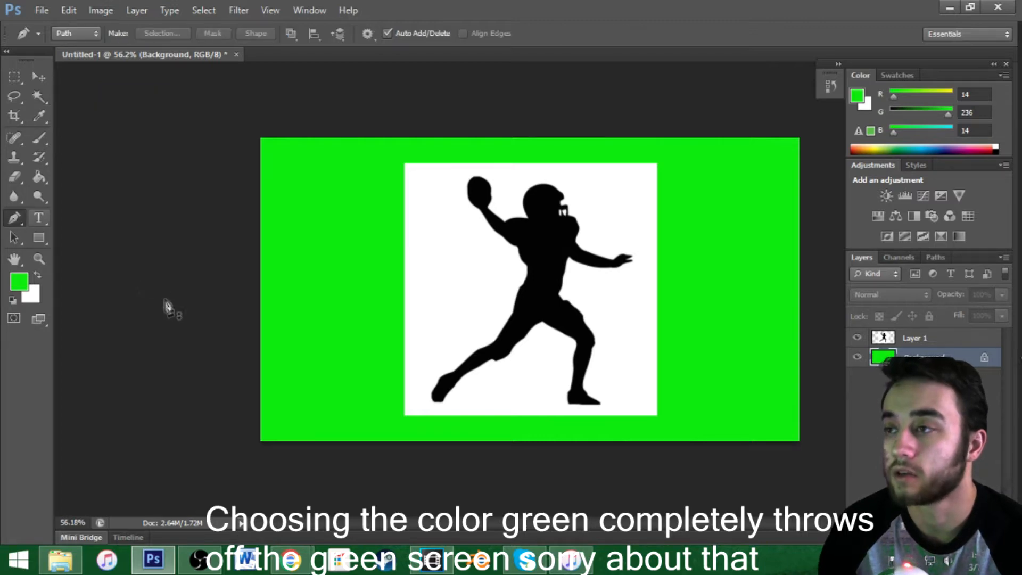
pyautogui.scroll(3, 533, 310)
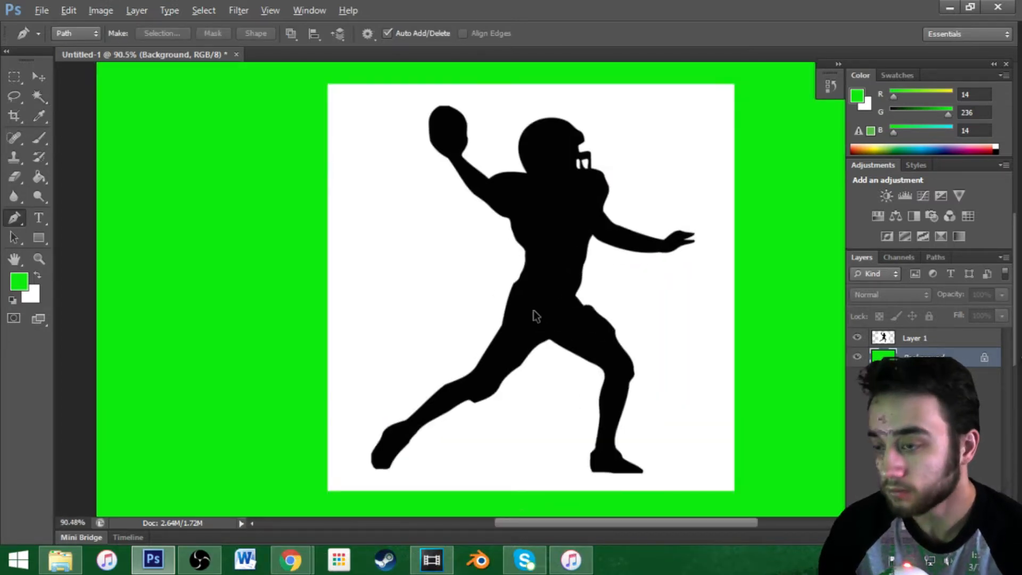
pyautogui.scroll(-4, 534, 310)
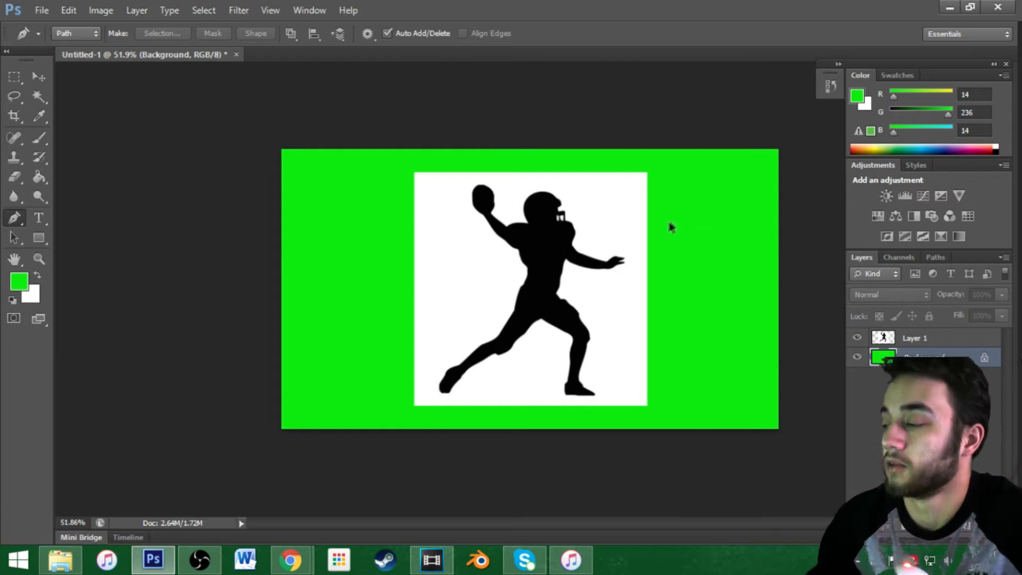
pyautogui.scroll(3, 592, 362)
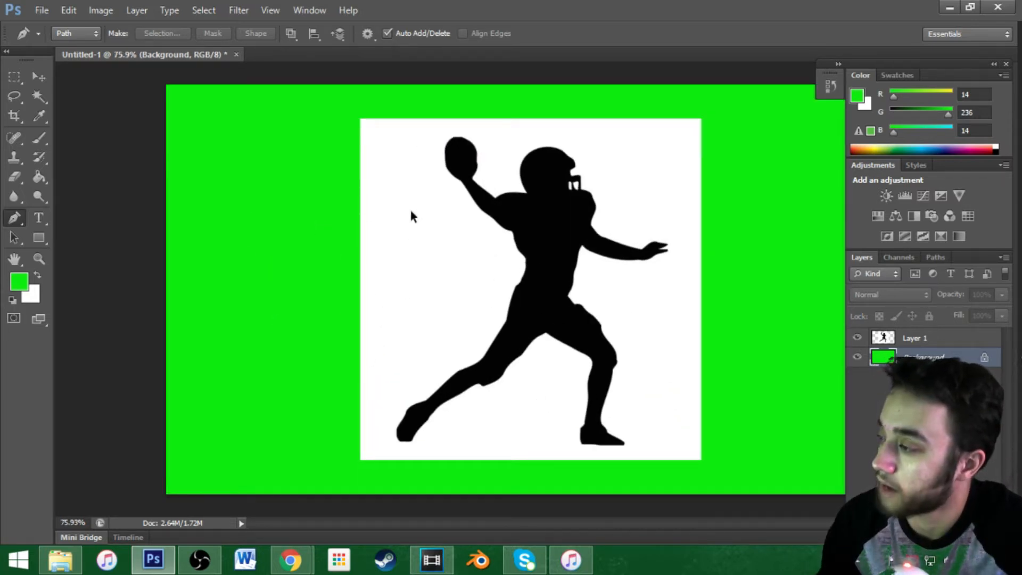
pyautogui.scroll(4, 575, 406)
pyautogui.scroll(-2, 480, 376)
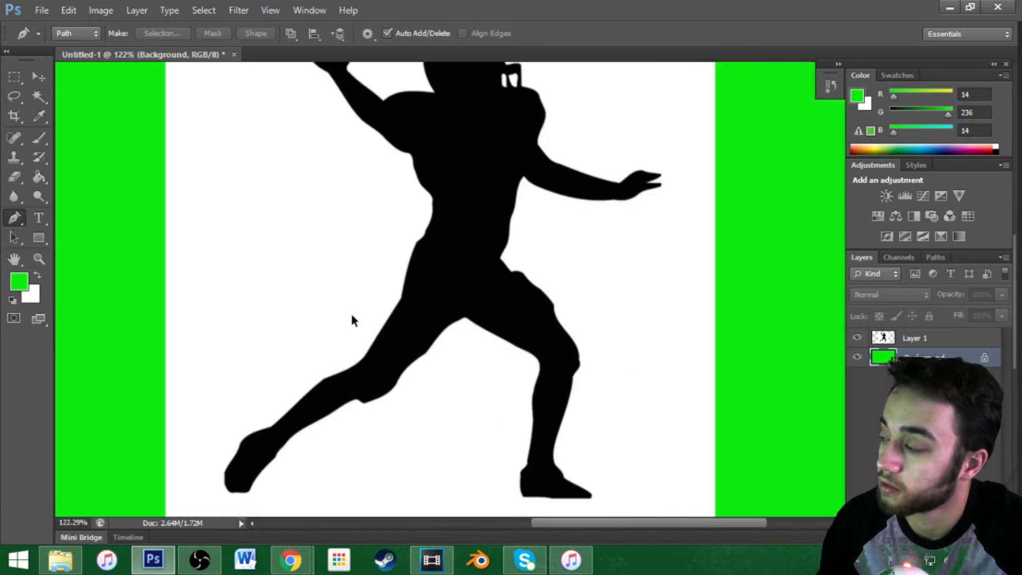
pyautogui.scroll(-2, 352, 315)
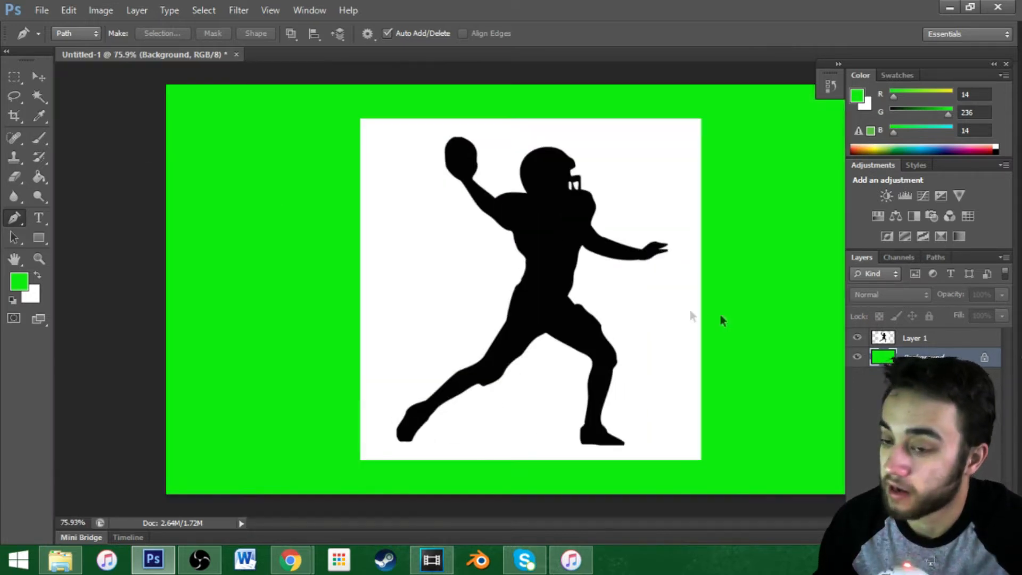
# Select the white area around the football player on Layer 1 with the Magic Wand and delete it.
pyautogui.click(37, 98)
pyautogui.click(419, 303)
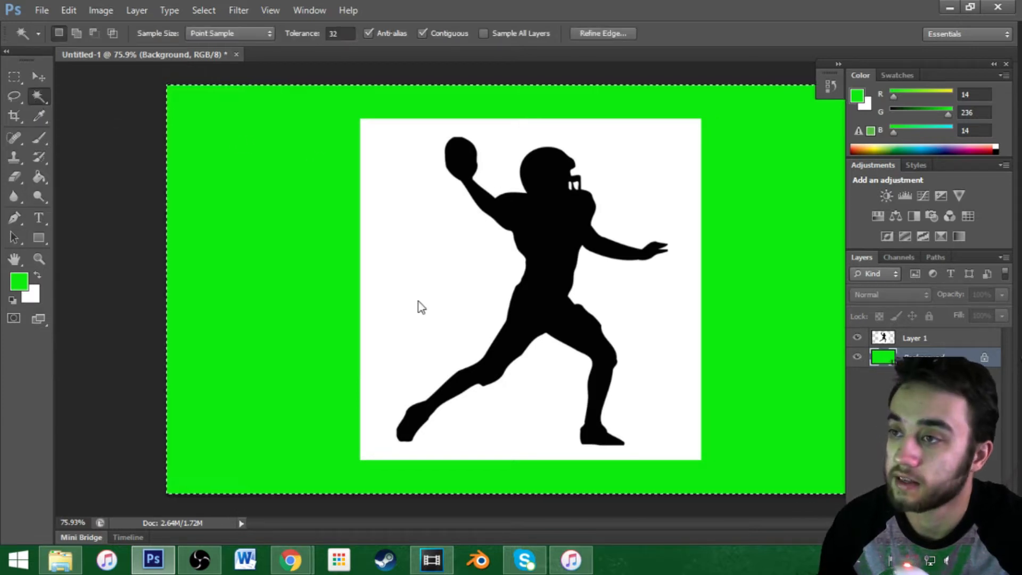
pyautogui.hotkey('ctrl', 'd')
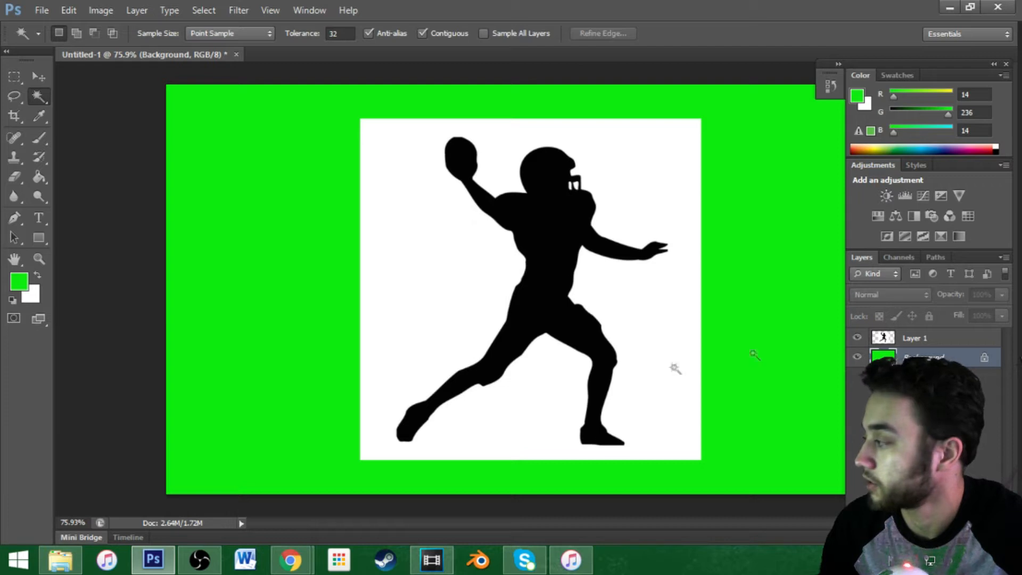
pyautogui.click(914, 338)
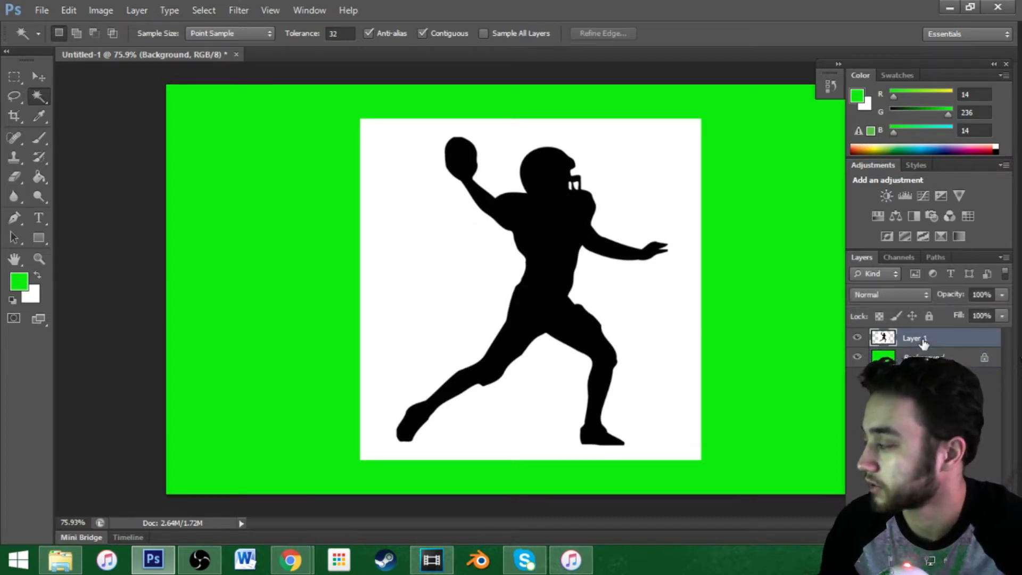
pyautogui.click(490, 282)
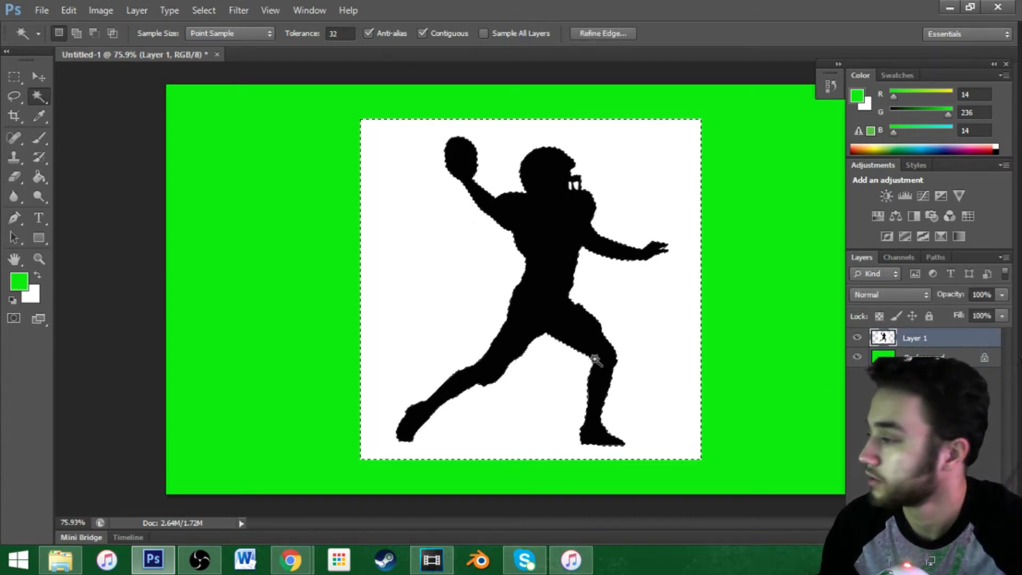
pyautogui.press('Delete')
# Select and delete the two remaining white gaps inside the helmet's face mask.
pyautogui.scroll(-1, 559, 160)
pyautogui.scroll(15, 594, 93)
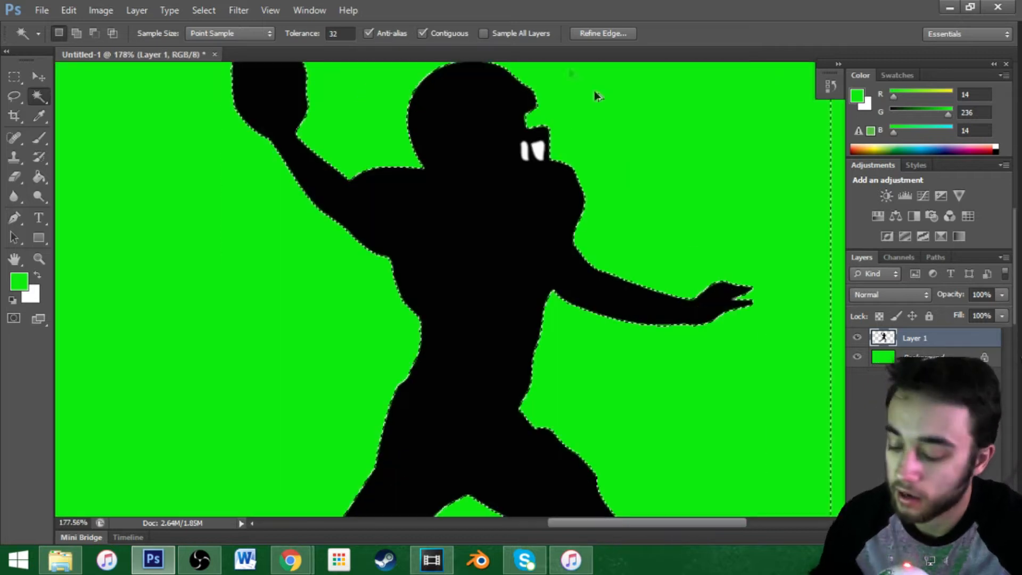
pyautogui.click(530, 223)
pyautogui.press('Delete')
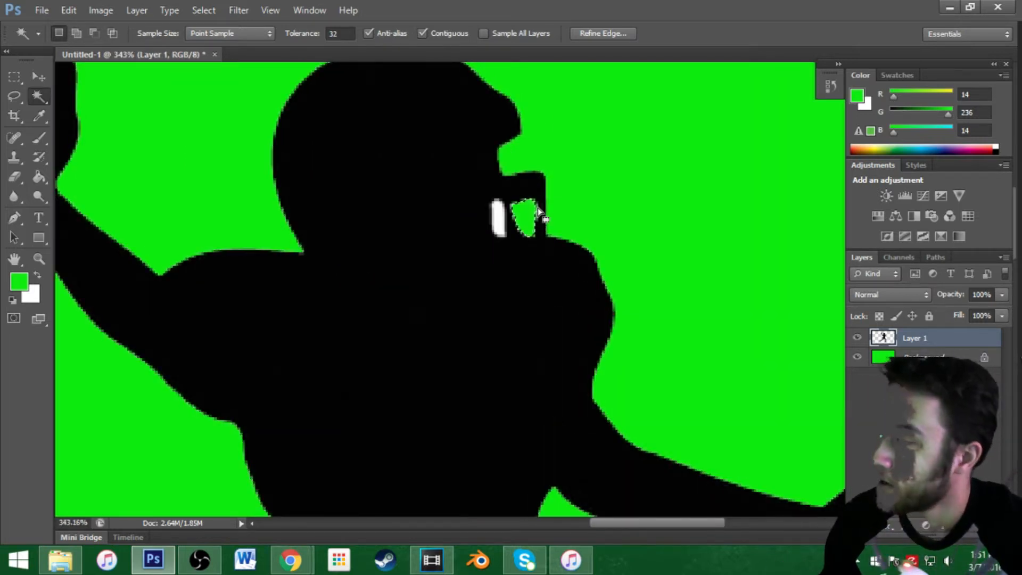
pyautogui.click(499, 218)
pyautogui.press('Delete')
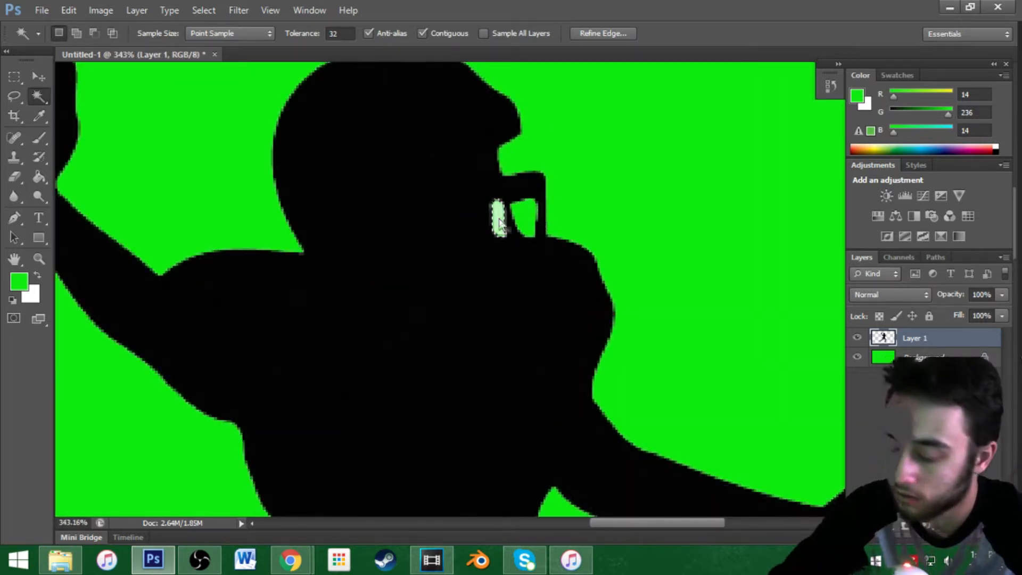
# Inspect the cut-out silhouette against the green background and clear the selection.
pyautogui.scroll(-6, 261, 386)
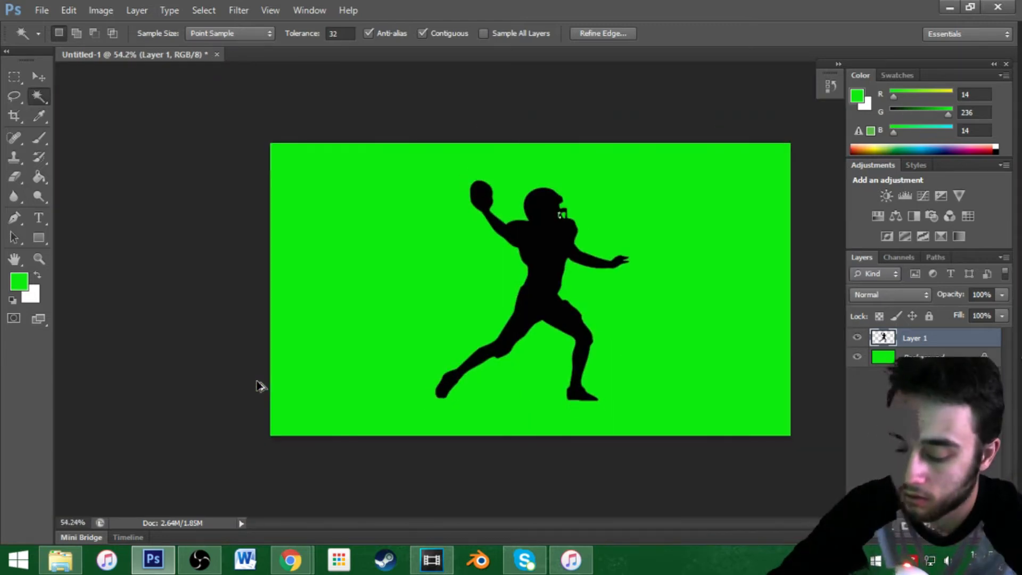
pyautogui.scroll(4, 261, 386)
pyautogui.scroll(-5, 260, 388)
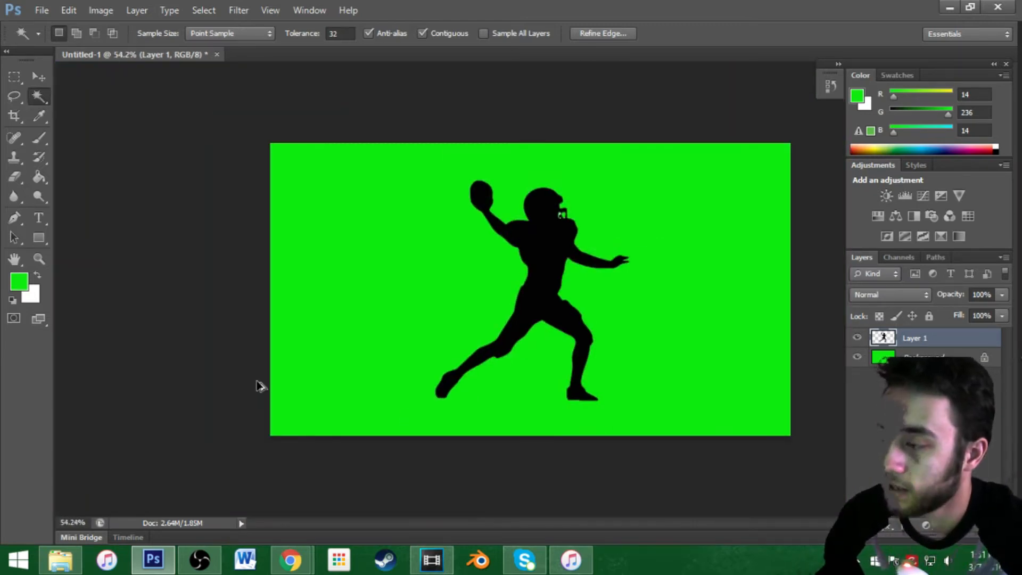
pyautogui.scroll(9, 260, 387)
pyautogui.scroll(-9, 298, 415)
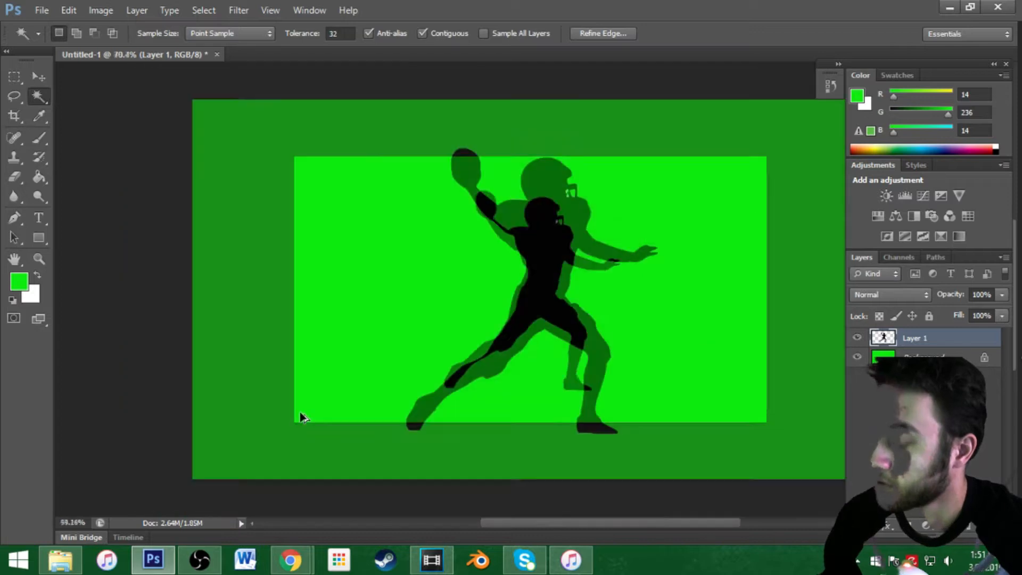
pyautogui.scroll(4, 447, 183)
pyautogui.click(204, 10)
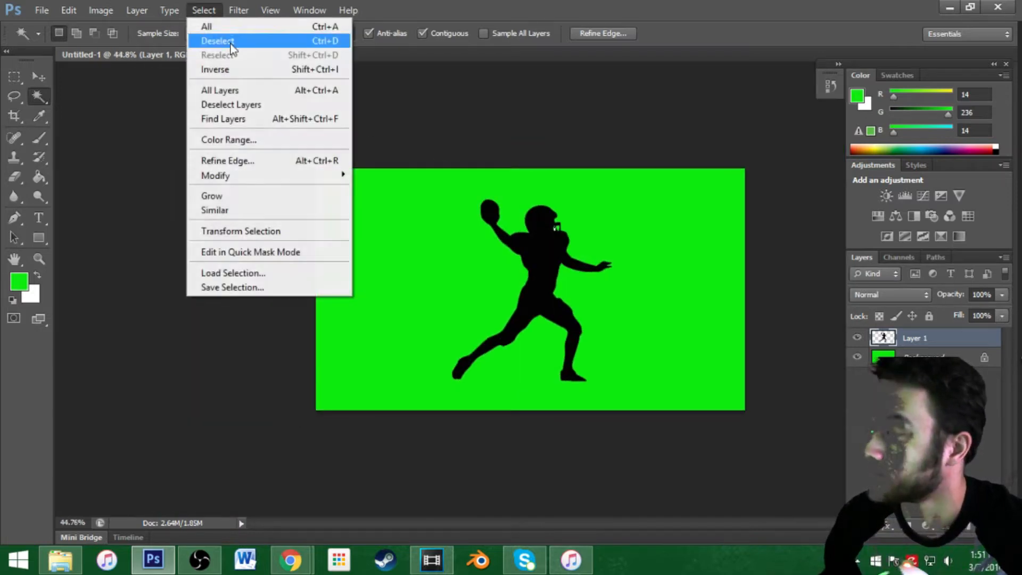
pyautogui.click(221, 40)
# Toggle the visibility of Layer 1 to check the cut-out, and delete the silhouette layer.
pyautogui.scroll(3, 646, 298)
pyautogui.scroll(-2, 668, 284)
pyautogui.scroll(-2, 668, 284)
pyautogui.click(857, 338)
pyautogui.click(857, 339)
pyautogui.click(857, 339)
pyautogui.click(857, 339)
pyautogui.scroll(3, 455, 277)
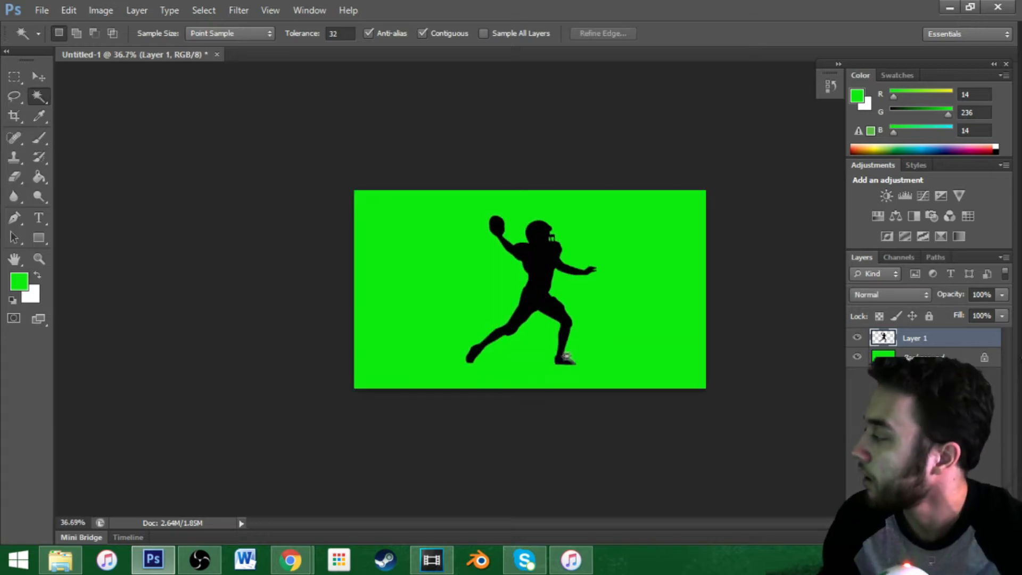
pyautogui.click(993, 526)
pyautogui.click(479, 215)
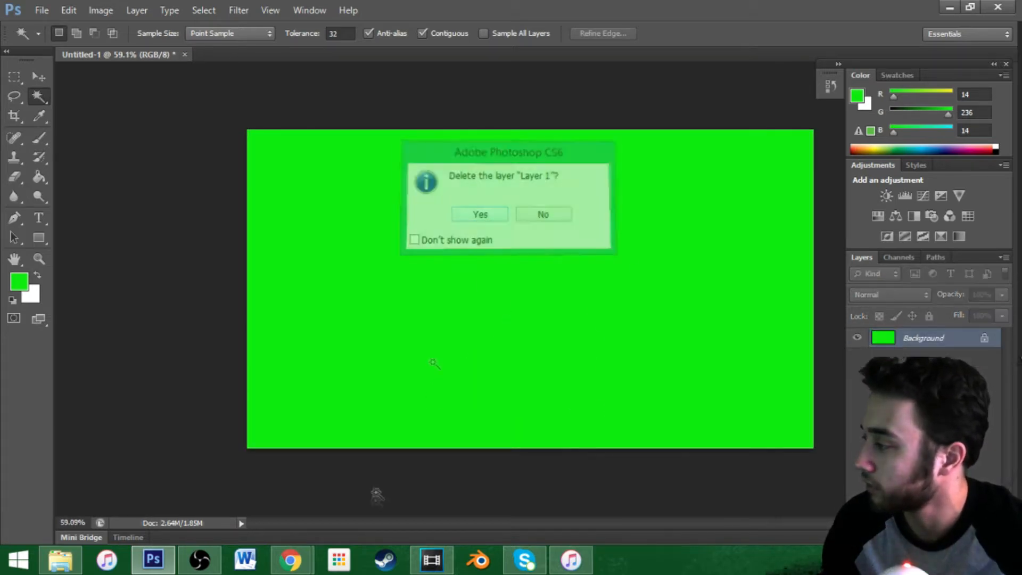
# Switch to Chrome to get the photo of the football player in the blue kit, and paste it into the Photoshop document.
pyautogui.click(291, 560)
pyautogui.click(376, 519)
pyautogui.scroll(4, 613, 317)
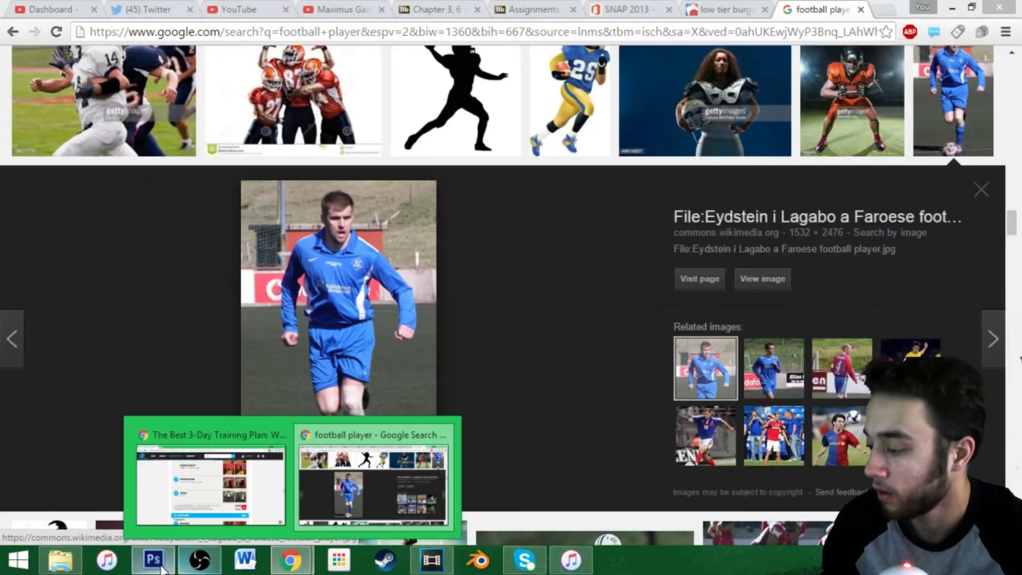
pyautogui.click(159, 564)
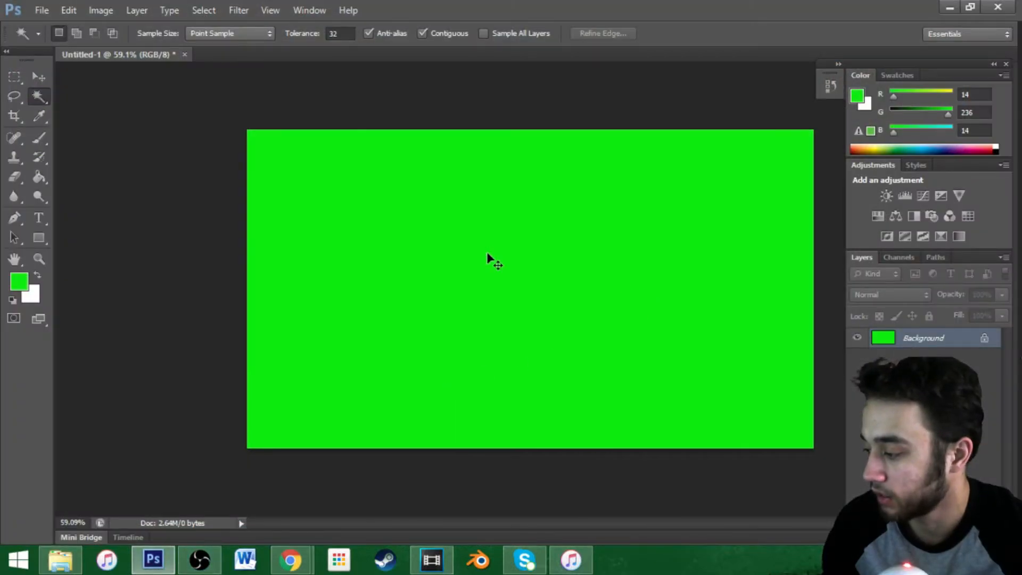
pyautogui.hotkey('ctrl', 'v')
# Scale the pasted player photo to about 36% width and 25% height and place it on the right part of the canvas.
pyautogui.hotkey('ctrl', 't')
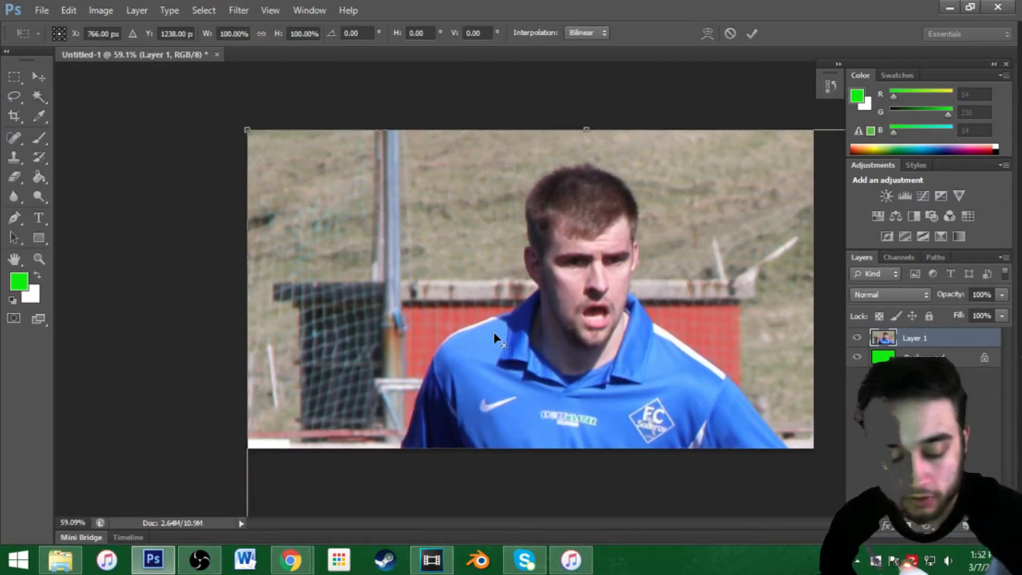
pyautogui.scroll(-5, 527, 416)
pyautogui.moveTo(615, 491); pyautogui.dragTo(585, 321)
pyautogui.scroll(4, 600, 395)
pyautogui.moveTo(365, 198); pyautogui.dragTo(541, 226)
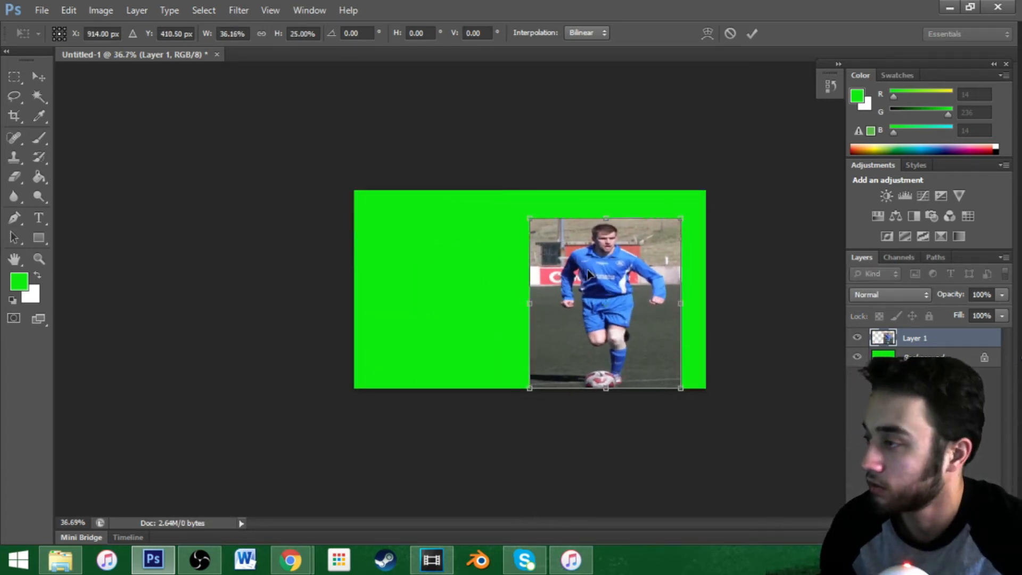
pyautogui.press('Return')
# Move the player photo horizontally to the middle of the canvas, at about X 666 px.
pyautogui.press('w')
pyautogui.hotkey('ctrl', 't')
pyautogui.moveTo(585, 275); pyautogui.dragTo(518, 275)
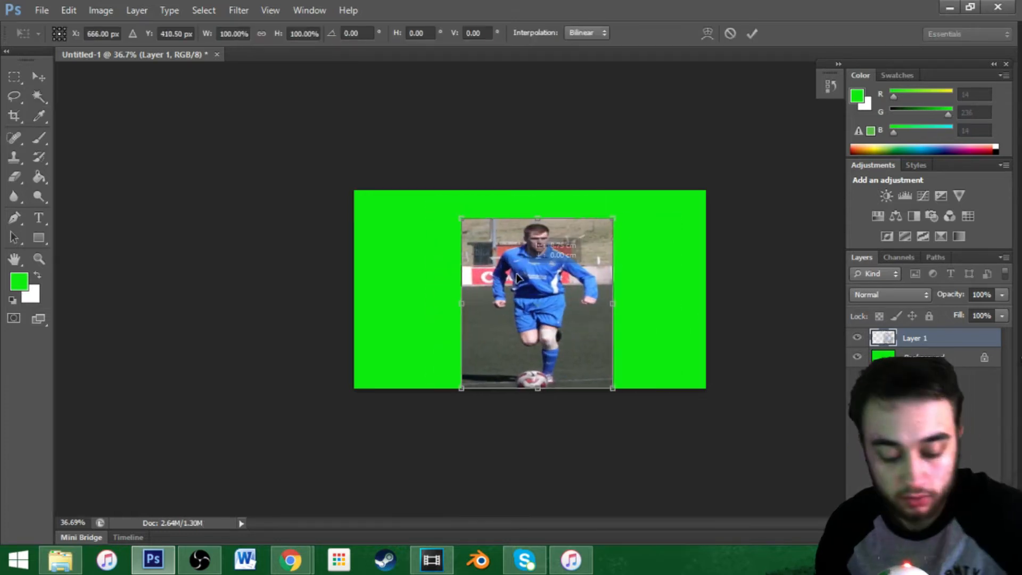
pyautogui.click(752, 34)
pyautogui.scroll(6, 542, 306)
pyautogui.scroll(-2, 407, 326)
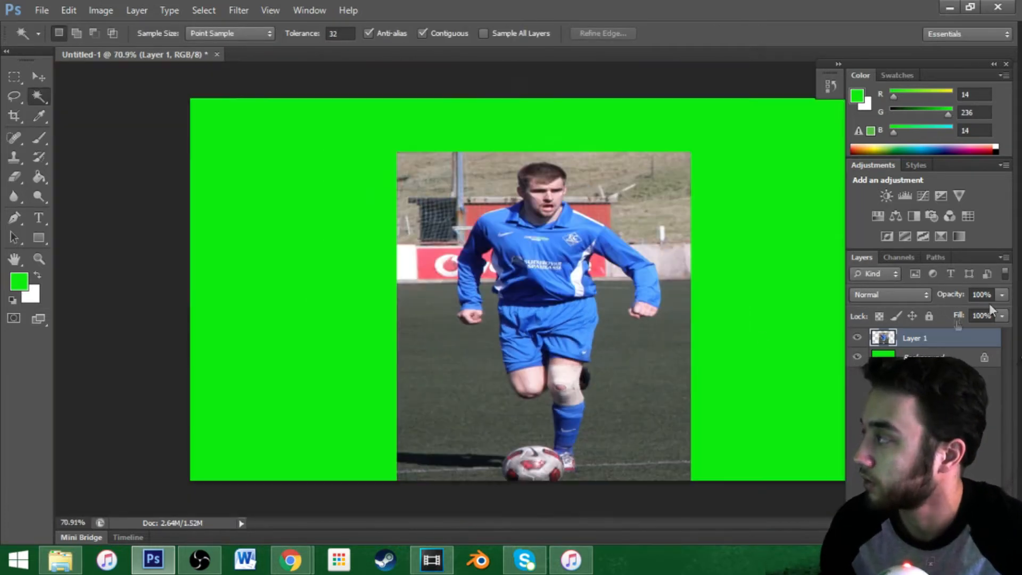
# Try selecting the photo's hillside and grass background with the Magic Wand, and clear the selection.
pyautogui.click(631, 189)
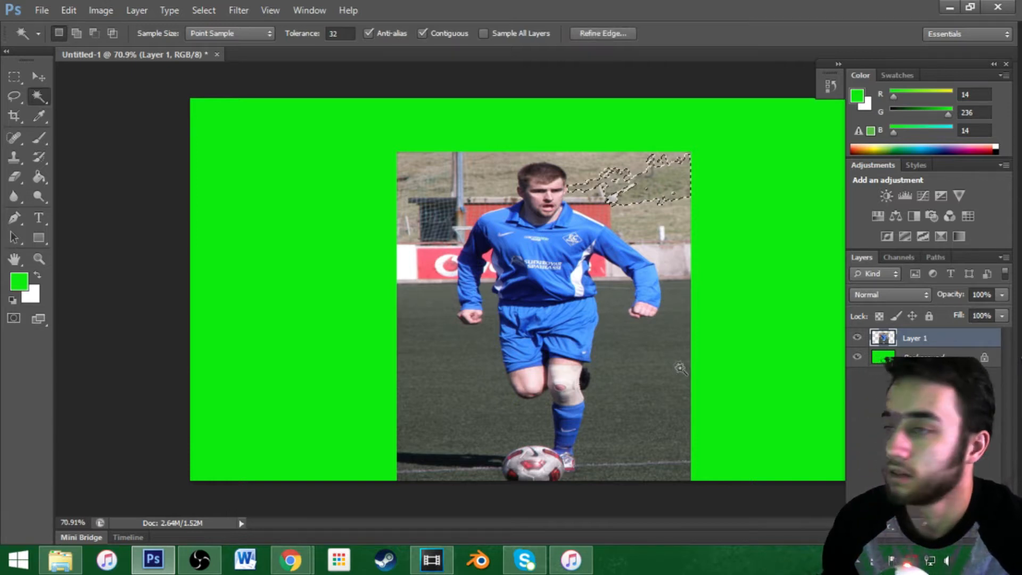
pyautogui.click(646, 334)
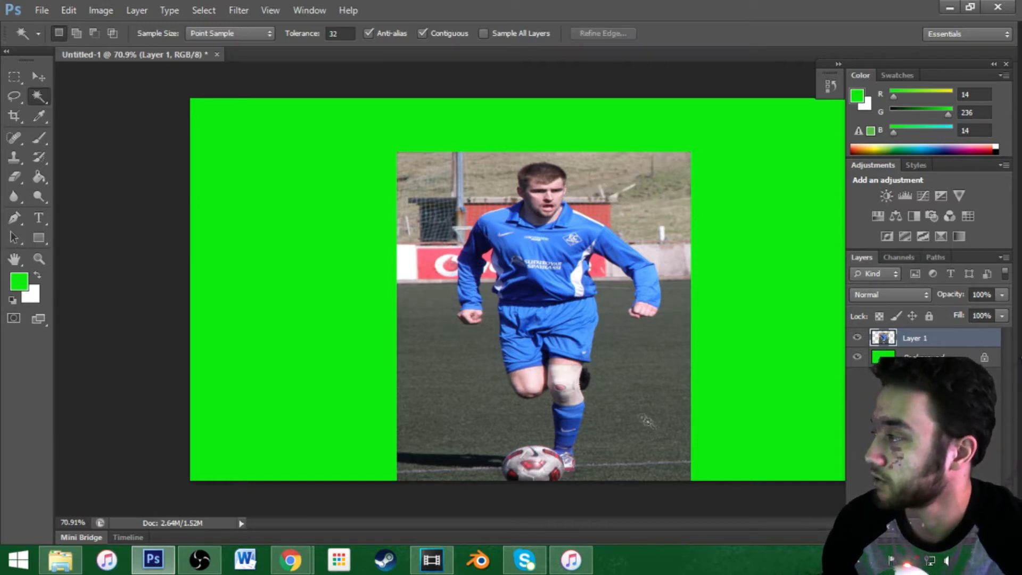
pyautogui.click(457, 447)
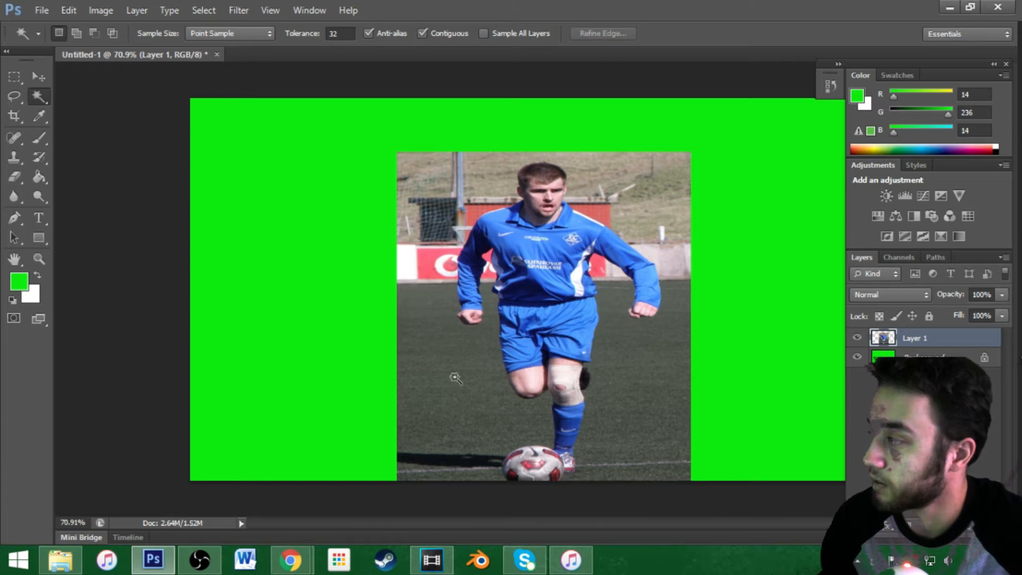
pyautogui.scroll(-1, 679, 509)
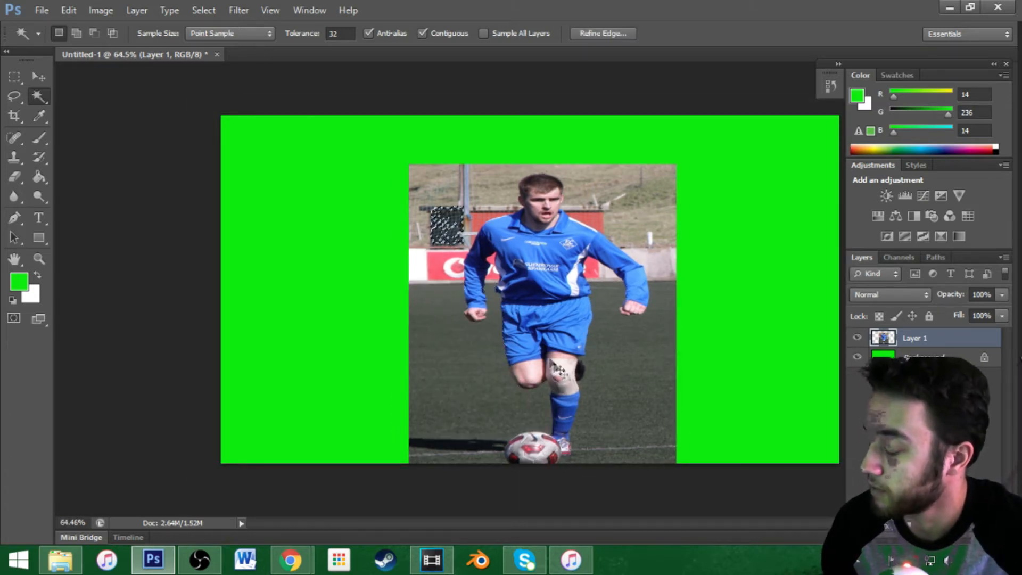
pyautogui.scroll(4, 564, 404)
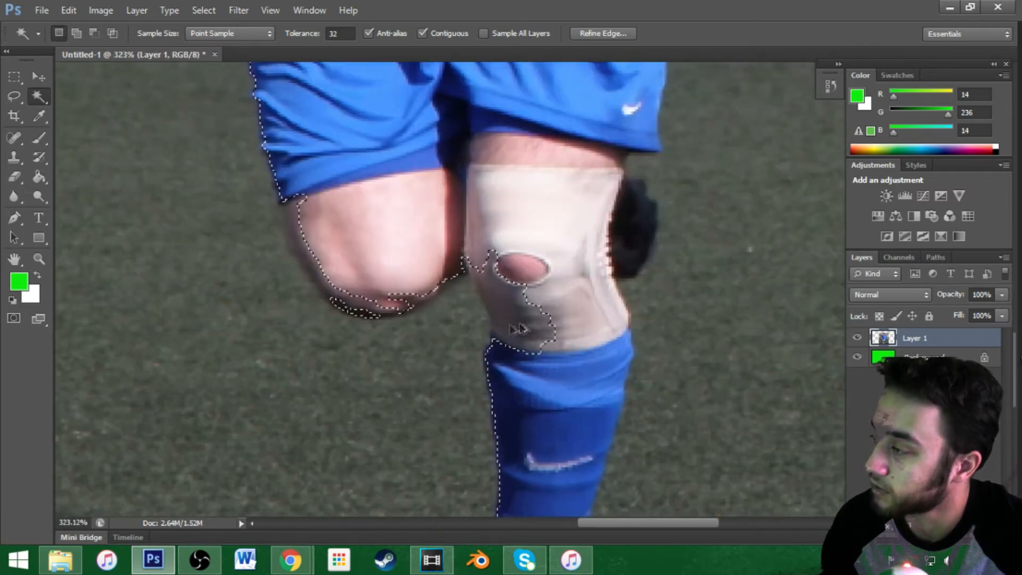
pyautogui.scroll(-2, 459, 394)
pyautogui.scroll(-3, 459, 394)
pyautogui.hotkey('ctrl', 'd')
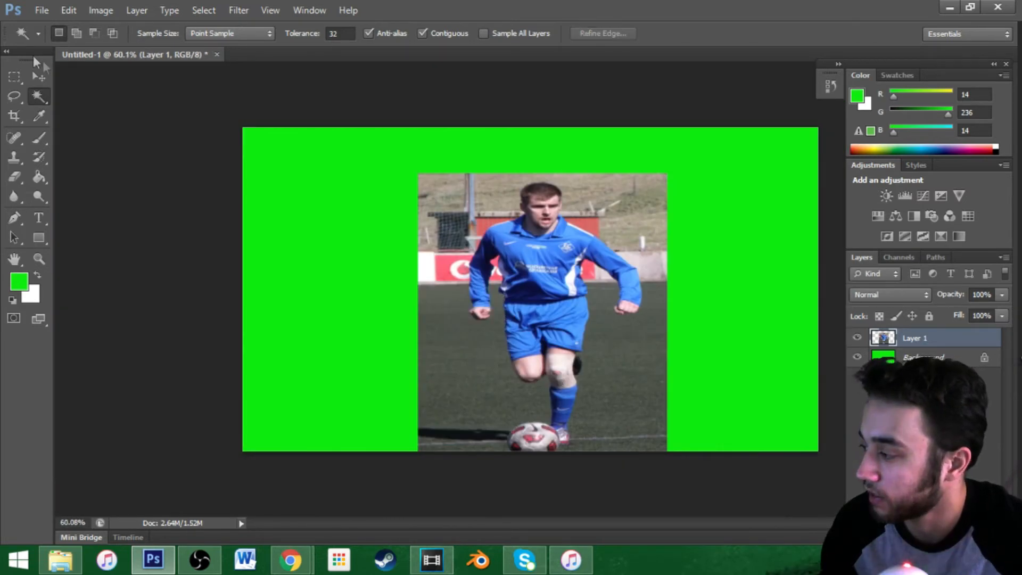
# Start a Pen Tool path between the player's knees and trace the knee support's inner edge down to the sock.
pyautogui.click(16, 220)
pyautogui.rightClick(15, 219)
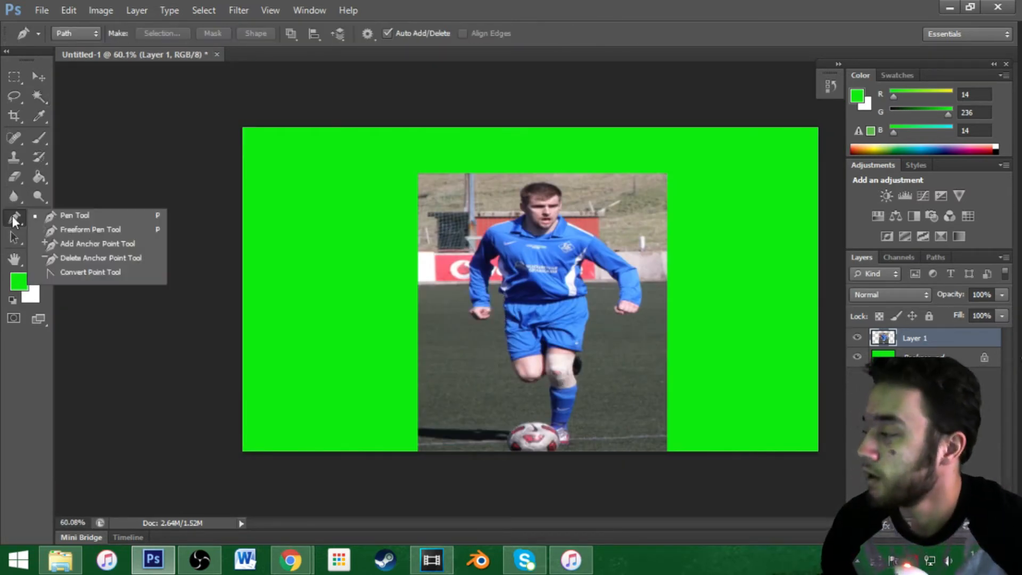
pyautogui.click(57, 217)
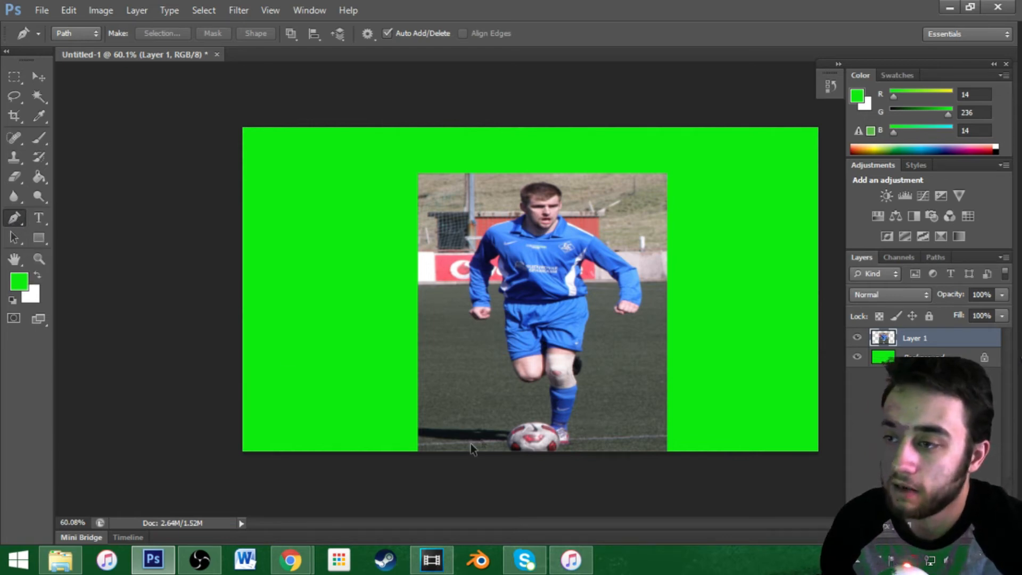
pyautogui.scroll(4, 467, 429)
pyautogui.scroll(-2, 555, 201)
pyautogui.scroll(4, 491, 250)
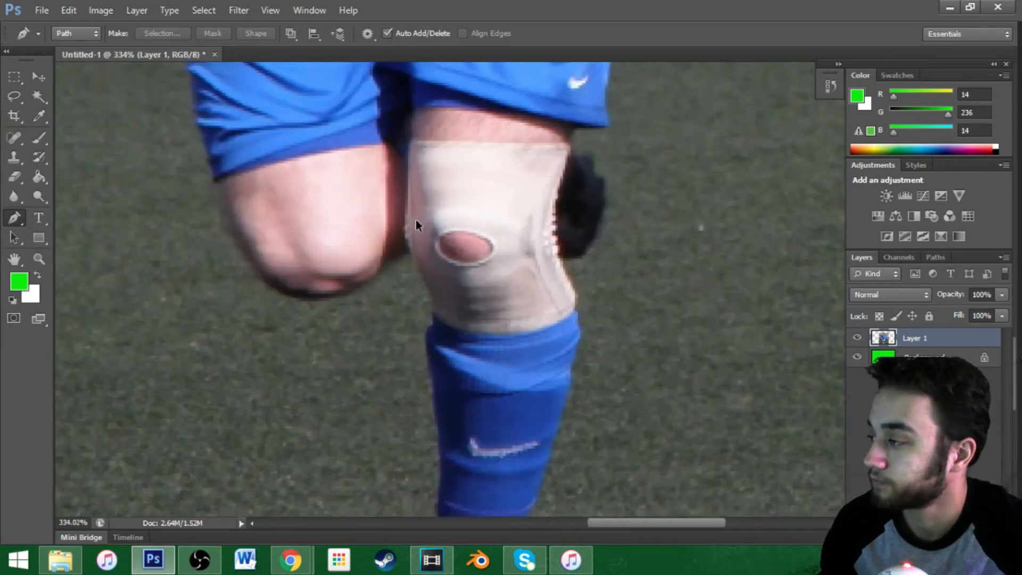
pyautogui.click(409, 251)
pyautogui.click(418, 266)
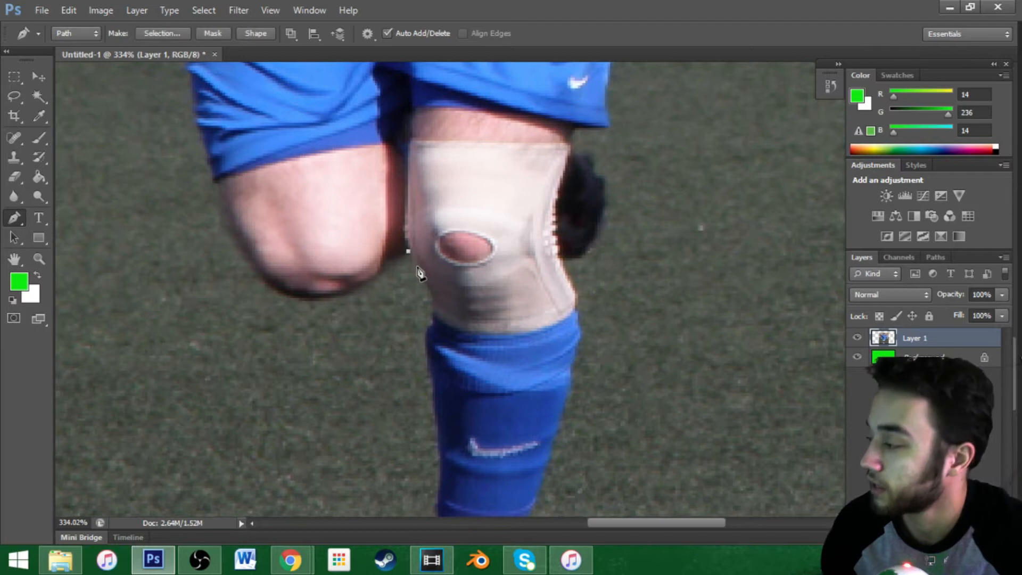
pyautogui.click(428, 291)
pyautogui.click(434, 316)
pyautogui.click(426, 329)
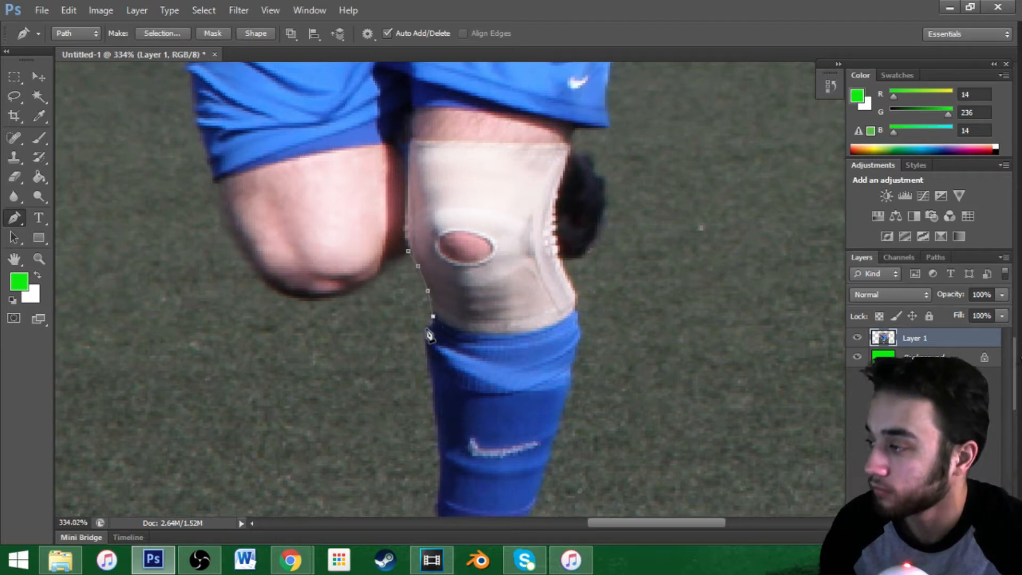
# Continue the path down the inner edge of the blue sock and onto the top of the ball.
pyautogui.click(428, 358)
pyautogui.click(431, 376)
pyautogui.click(435, 391)
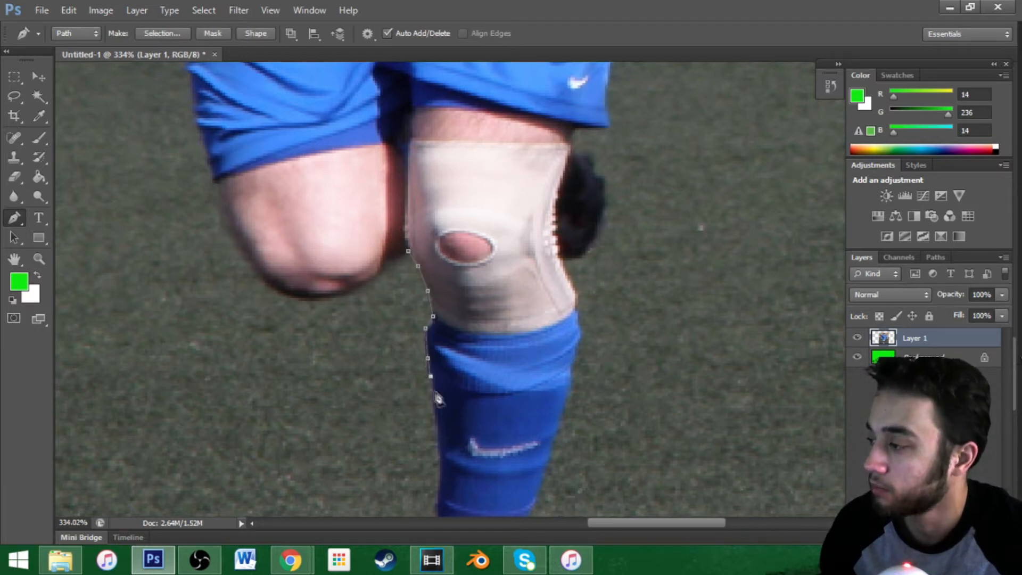
pyautogui.click(439, 423)
pyautogui.moveTo(490, 475); pyautogui.dragTo(572, 334)
pyautogui.click(441, 451)
pyautogui.click(439, 473)
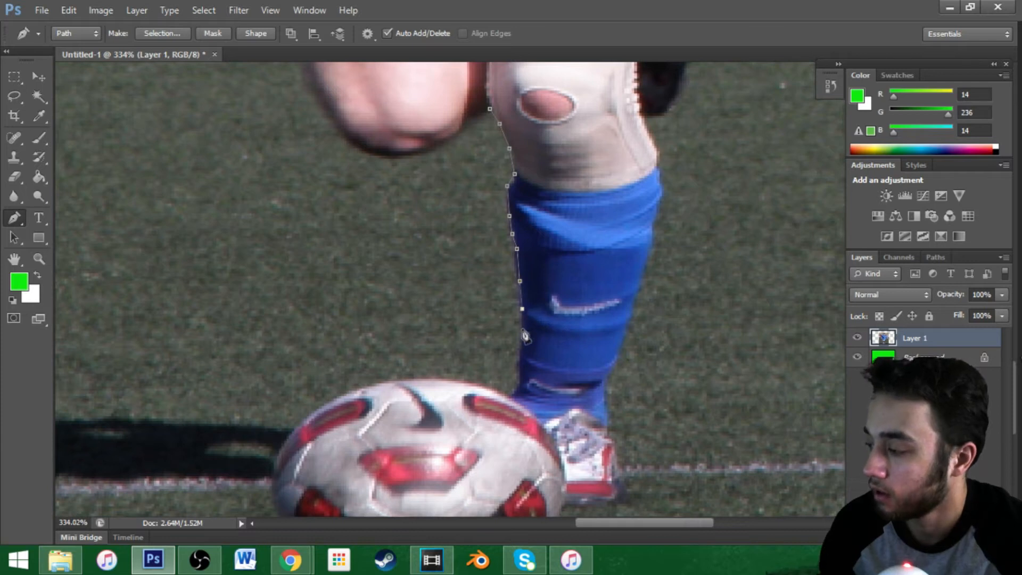
pyautogui.click(522, 352)
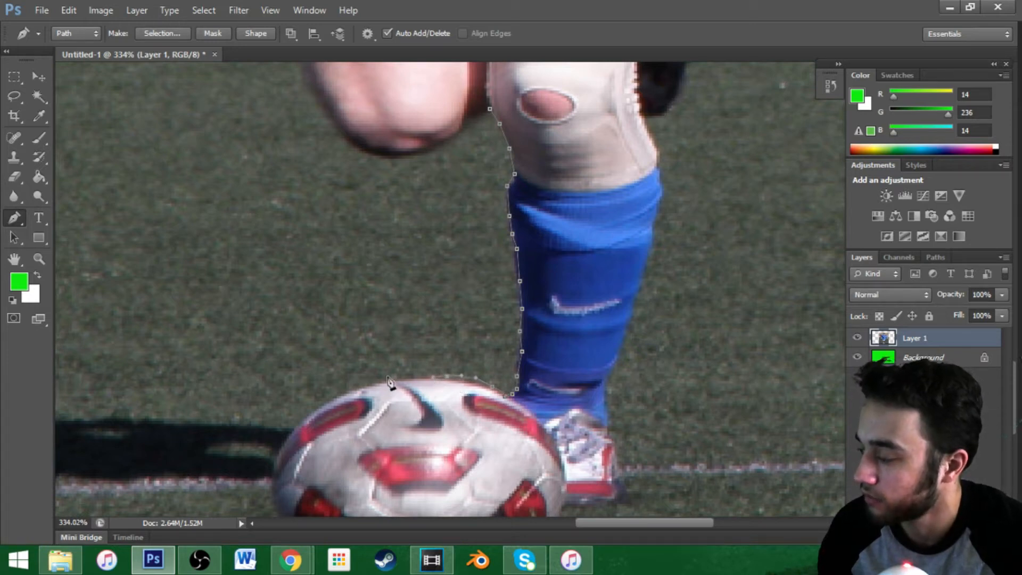
# Continue the path around the ball's left side and straight along the photo's lower edge beneath it.
pyautogui.scroll(-3, 376, 382)
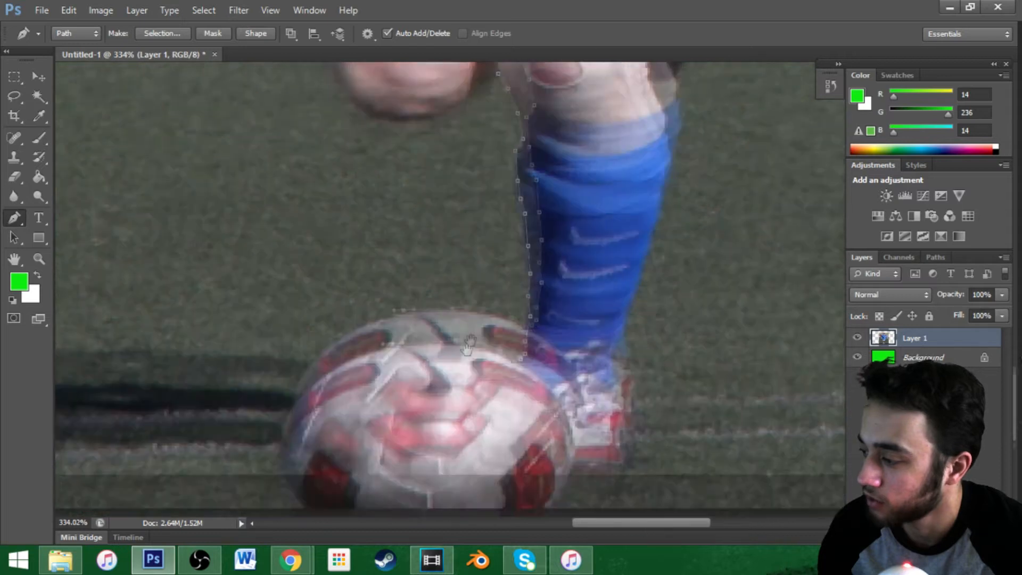
pyautogui.moveTo(314, 354); pyautogui.dragTo(315, 373)
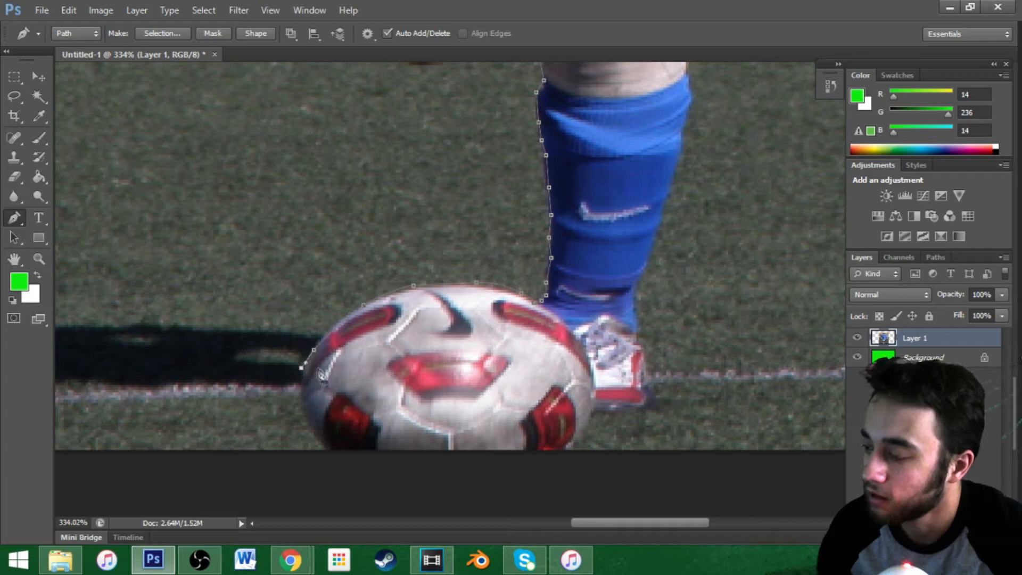
pyautogui.click(301, 380)
pyautogui.click(301, 400)
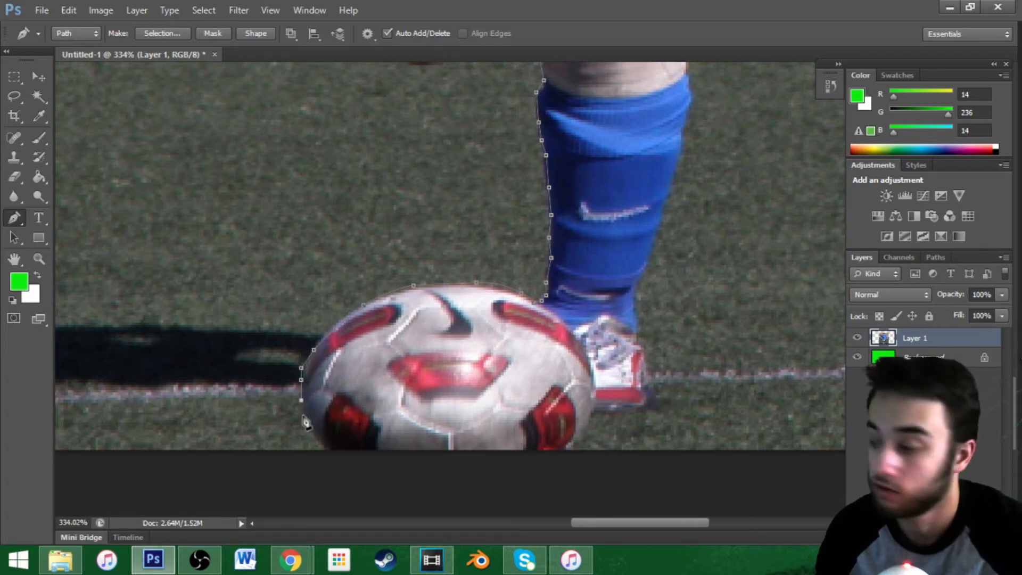
pyautogui.click(301, 418)
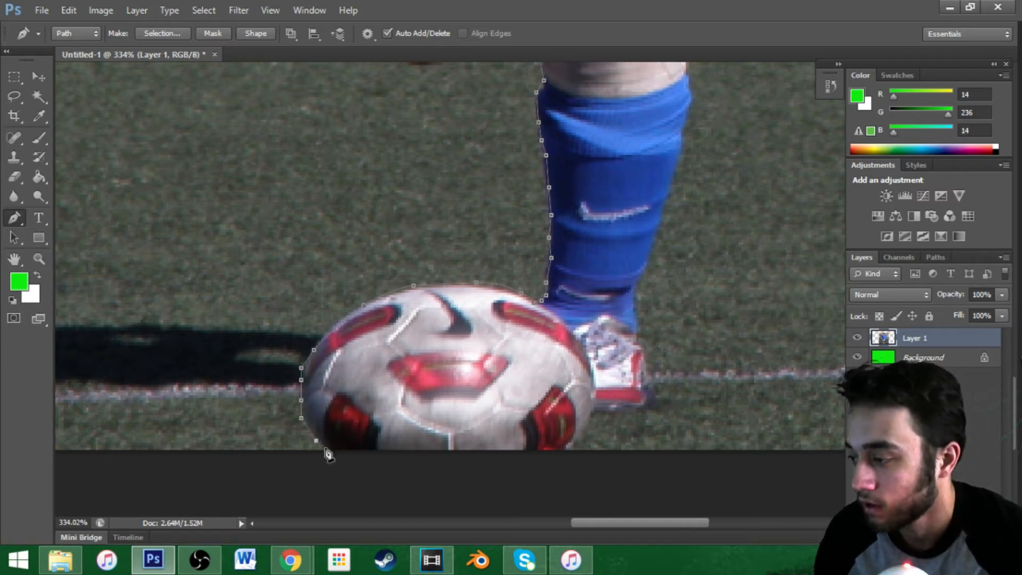
pyautogui.click(566, 452)
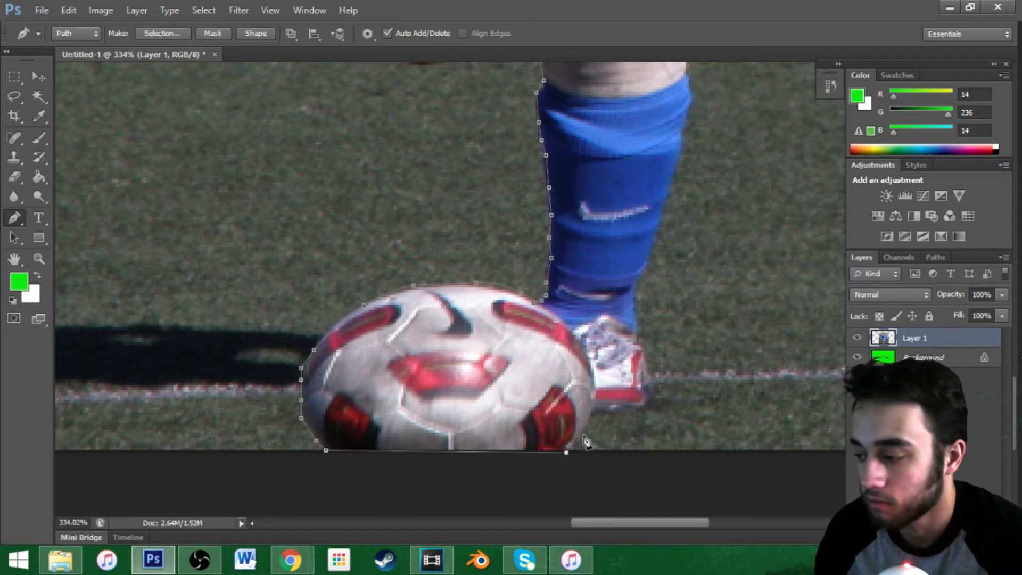
# Continue the path around the shoe beside the ball and up the outer edge of the blue sock.
pyautogui.click(614, 411)
pyautogui.click(644, 411)
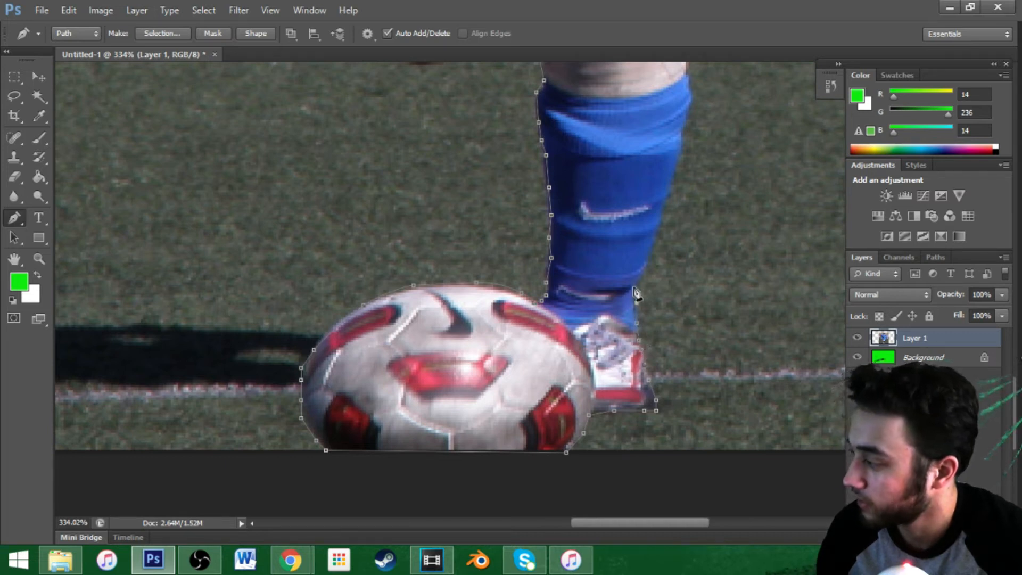
pyautogui.moveTo(697, 232); pyautogui.dragTo(589, 432)
pyautogui.click(546, 440)
pyautogui.click(562, 398)
pyautogui.click(571, 348)
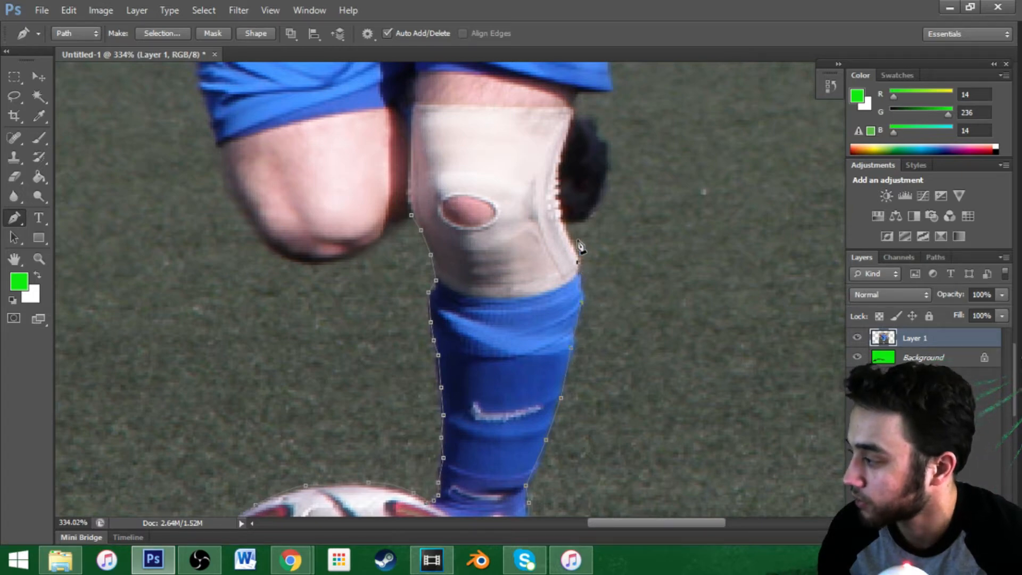
# Continue the path around the dark boot visible behind the knee support.
pyautogui.moveTo(687, 188); pyautogui.dragTo(680, 377)
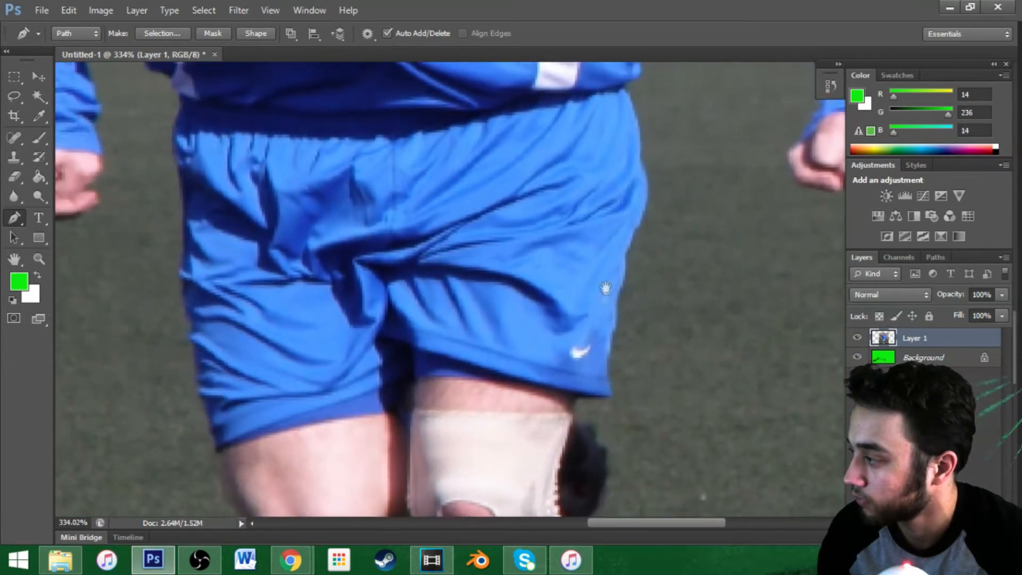
pyautogui.moveTo(605, 290); pyautogui.dragTo(605, 320)
pyautogui.click(530, 421)
pyautogui.click(554, 411)
pyautogui.click(562, 398)
pyautogui.click(569, 364)
pyautogui.click(569, 341)
pyautogui.click(561, 322)
pyautogui.click(537, 310)
# Continue the path up the shorts and jersey, around the right-hand arm, and over the shoulders and head to the other fist.
pyautogui.moveTo(611, 267); pyautogui.dragTo(588, 399)
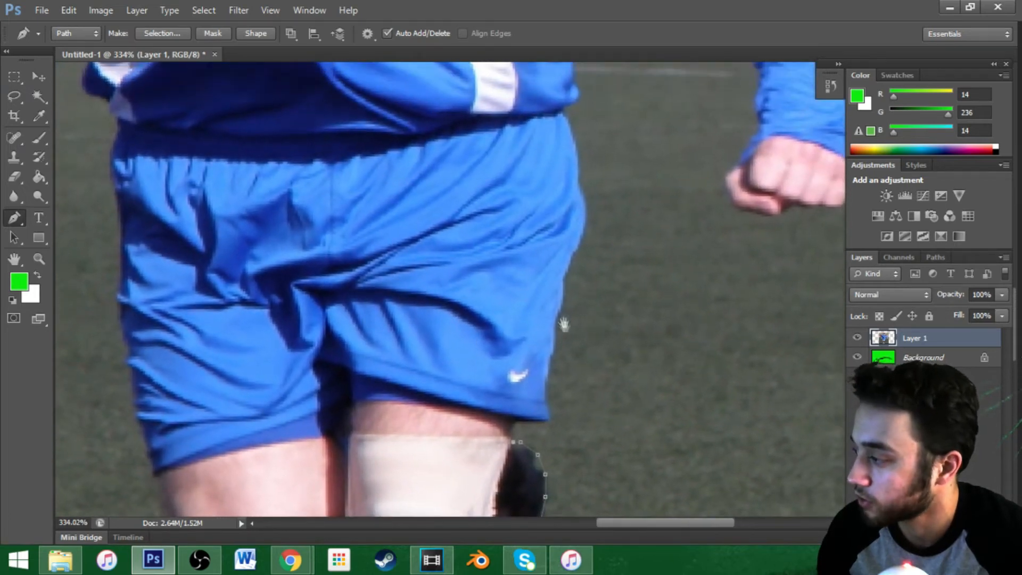
pyautogui.click(546, 422)
pyautogui.click(546, 397)
pyautogui.click(550, 362)
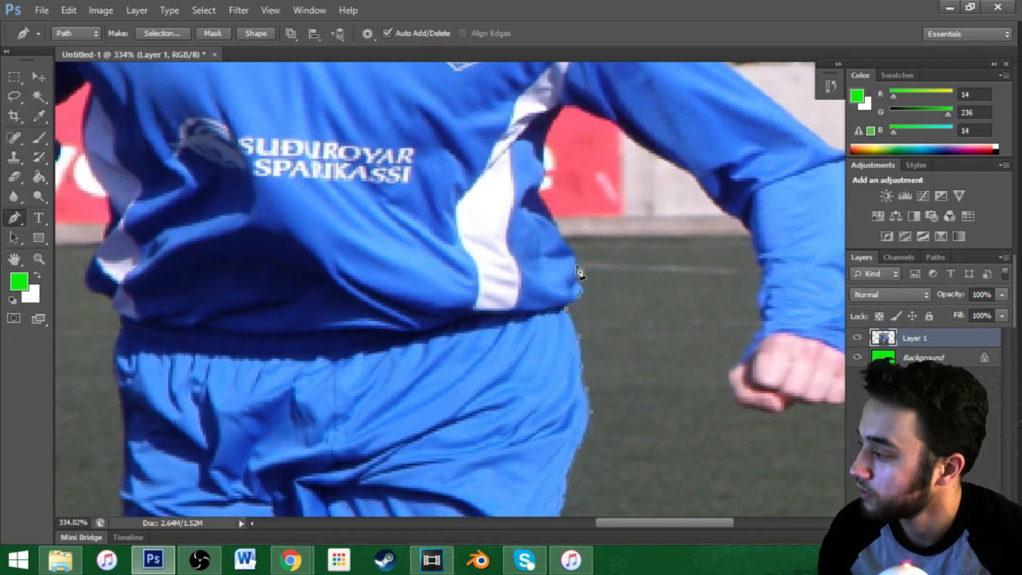
pyautogui.scroll(5, 578, 254)
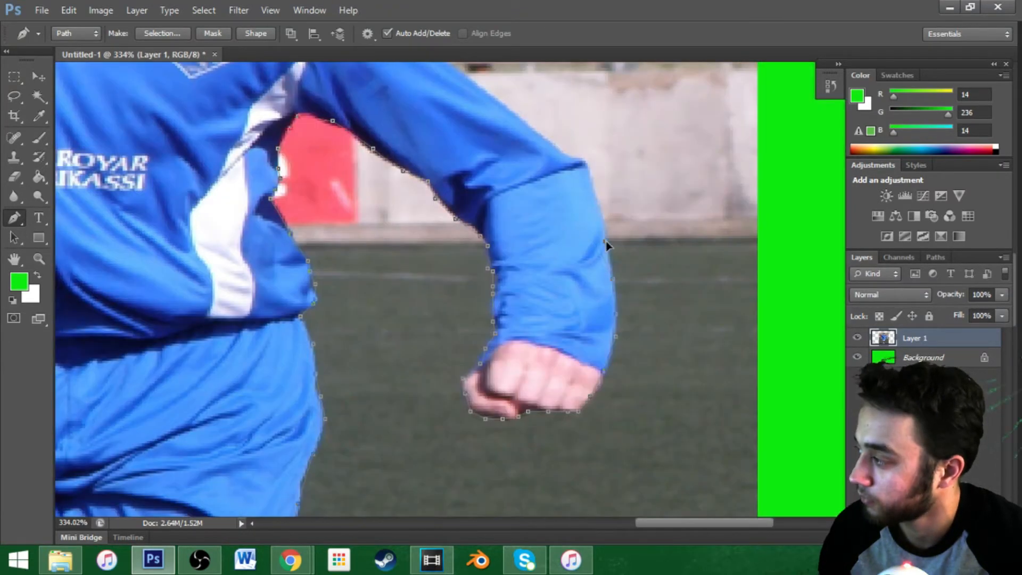
pyautogui.click(614, 234)
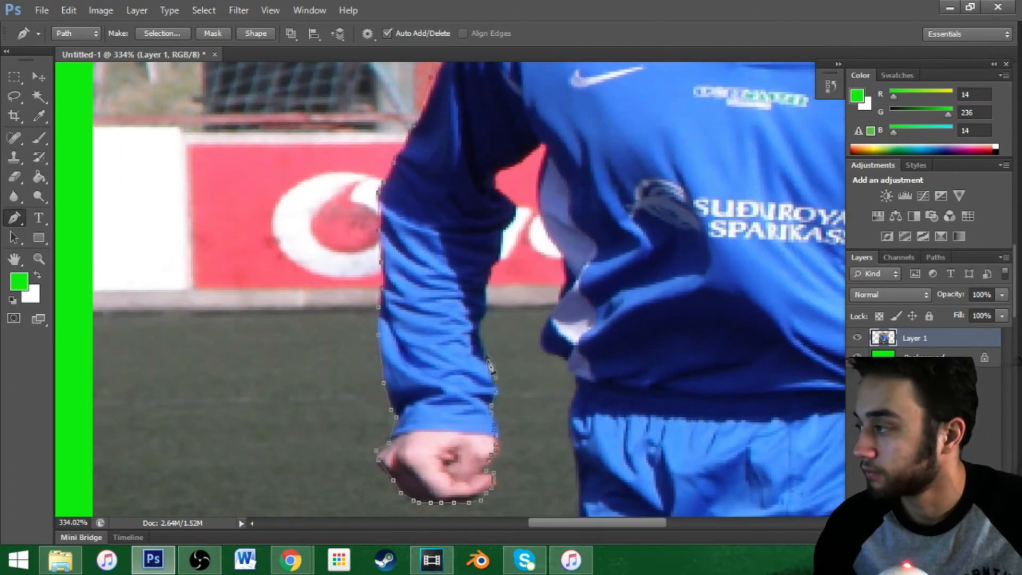
# Continue the path up the inner edge of the left-hand sleeve to the armpit and down the jersey's side.
pyautogui.click(481, 298)
pyautogui.click(487, 265)
pyautogui.click(499, 240)
pyautogui.click(515, 207)
pyautogui.click(497, 180)
pyautogui.click(535, 146)
pyautogui.scroll(8, 534, 151)
pyautogui.click(414, 300)
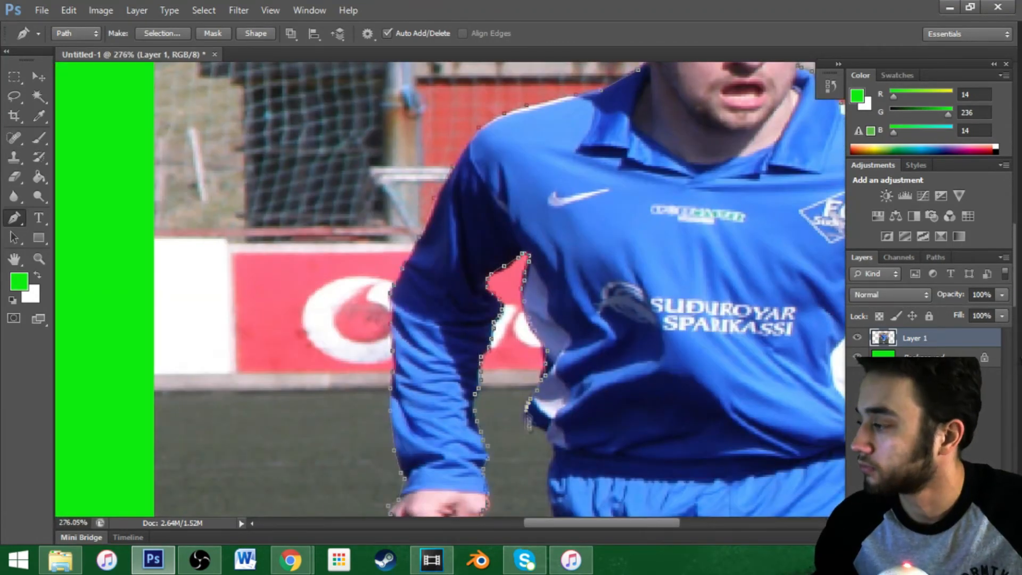
# Continue the path down the jersey's hem and along the outer edge of the shorts to the bare leg.
pyautogui.scroll(-5, 559, 237)
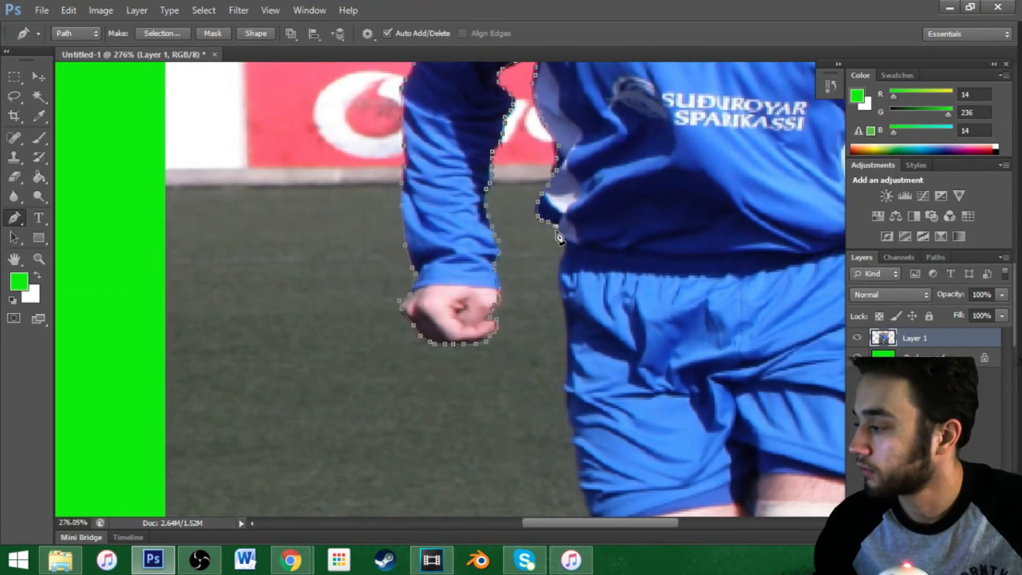
pyautogui.click(562, 254)
pyautogui.click(559, 273)
pyautogui.click(567, 330)
pyautogui.moveTo(566, 438); pyautogui.dragTo(588, 250)
pyautogui.click(595, 267)
pyautogui.click(611, 325)
# Continue the path around the underside of the bent knee and close it beside the knee support.
pyautogui.click(645, 408)
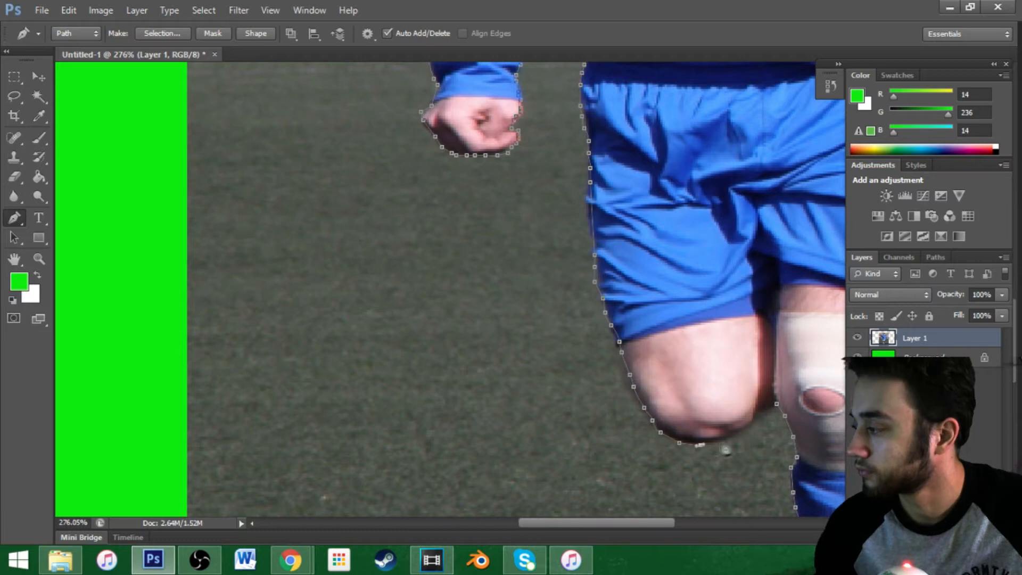
pyautogui.click(723, 444)
pyautogui.click(777, 403)
# Convert the finished path to a new anti-aliased selection with a feather radius of 0 pixels.
pyautogui.scroll(-8, 637, 311)
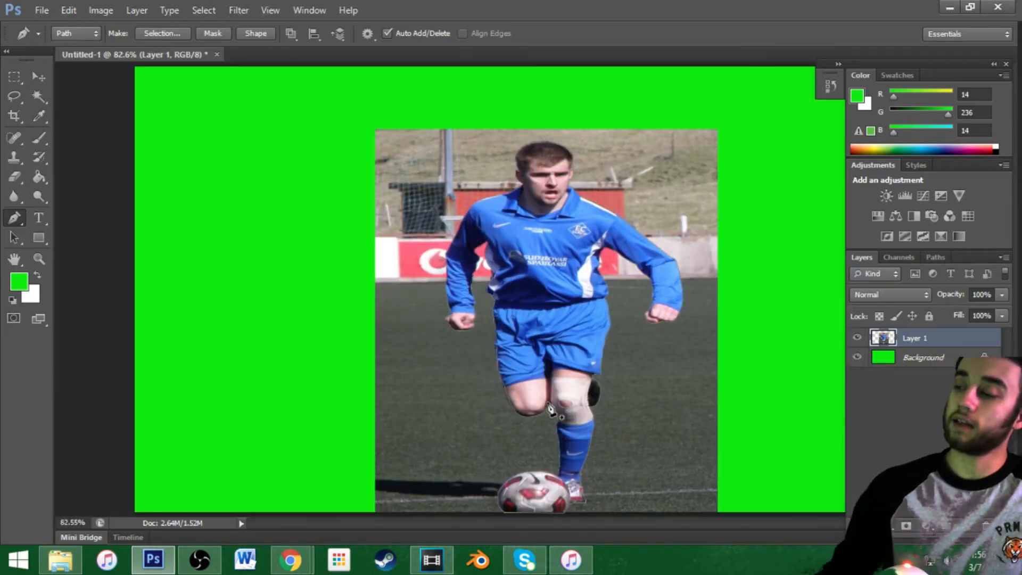
pyautogui.rightClick(569, 271)
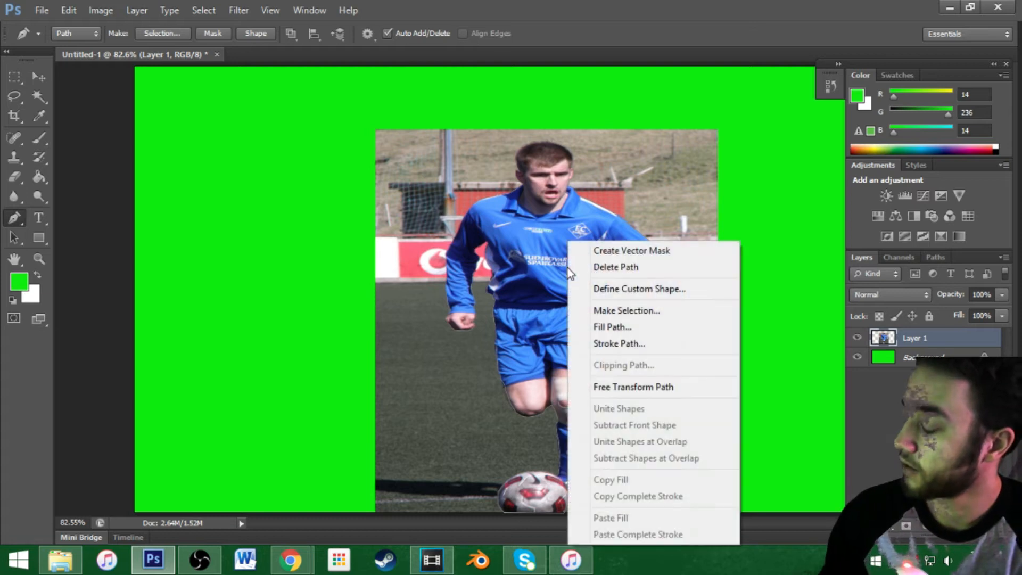
pyautogui.click(625, 308)
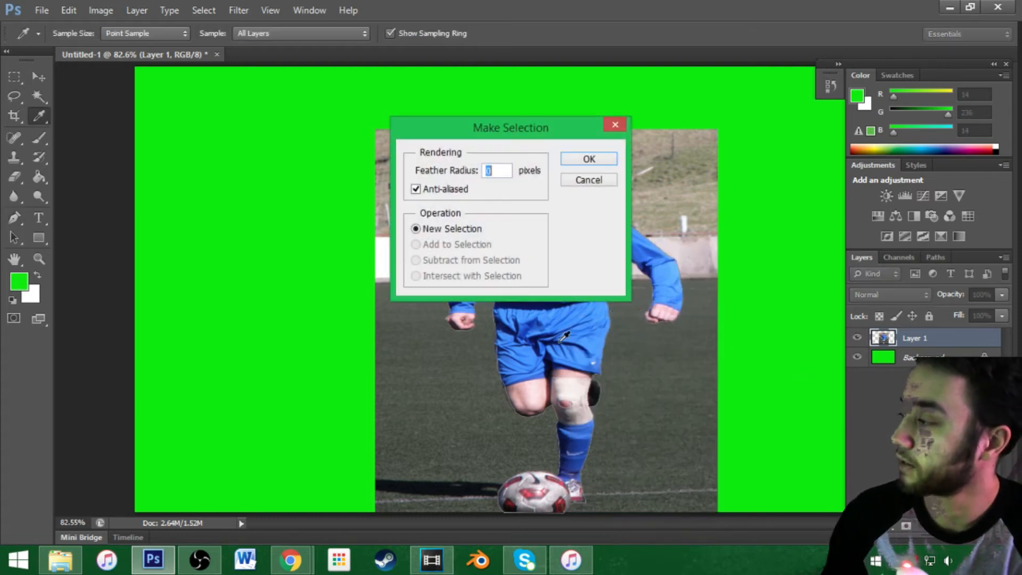
pyautogui.click(589, 159)
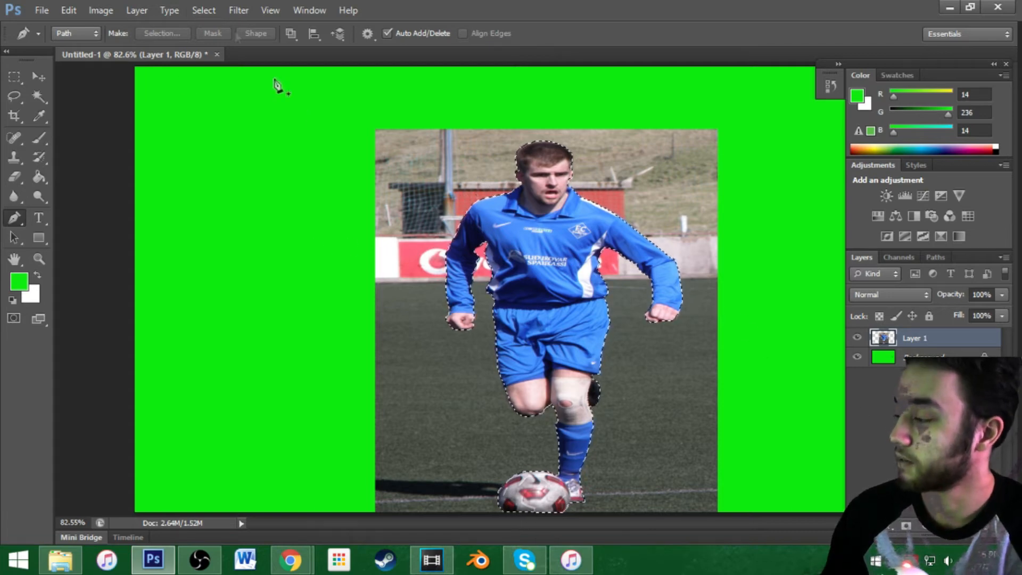
# Invert the selection and delete the photo background around the player and ball.
pyautogui.click(207, 9)
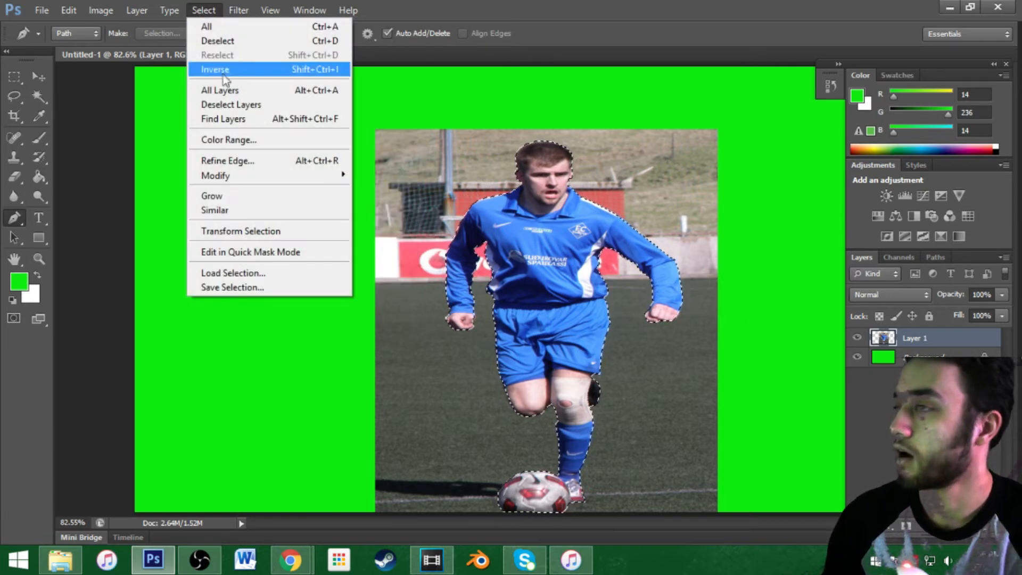
pyautogui.click(220, 72)
pyautogui.press('Delete')
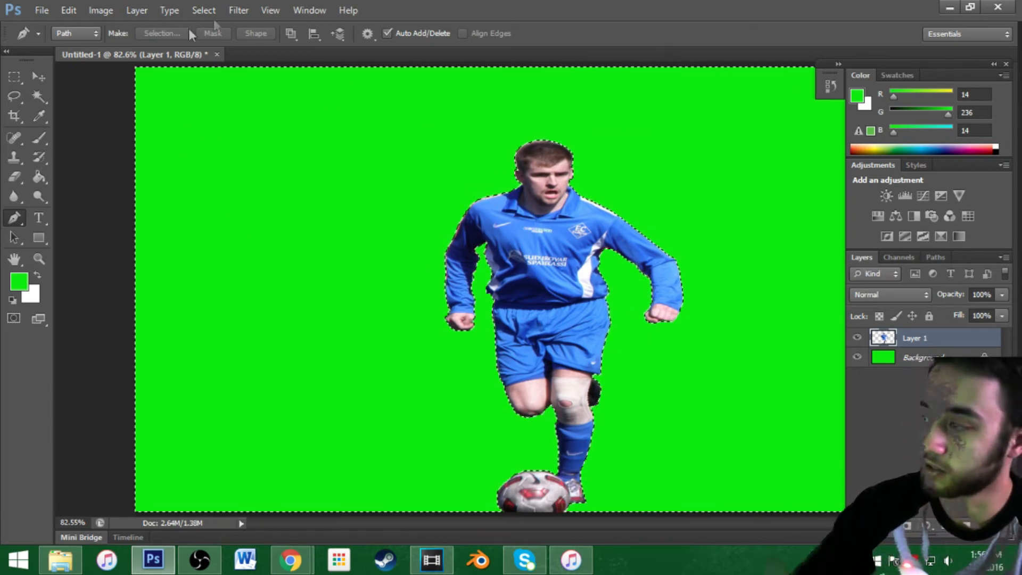
# Inspect the edges of the cut-out player and clear the selection.
pyautogui.scroll(5, 461, 175)
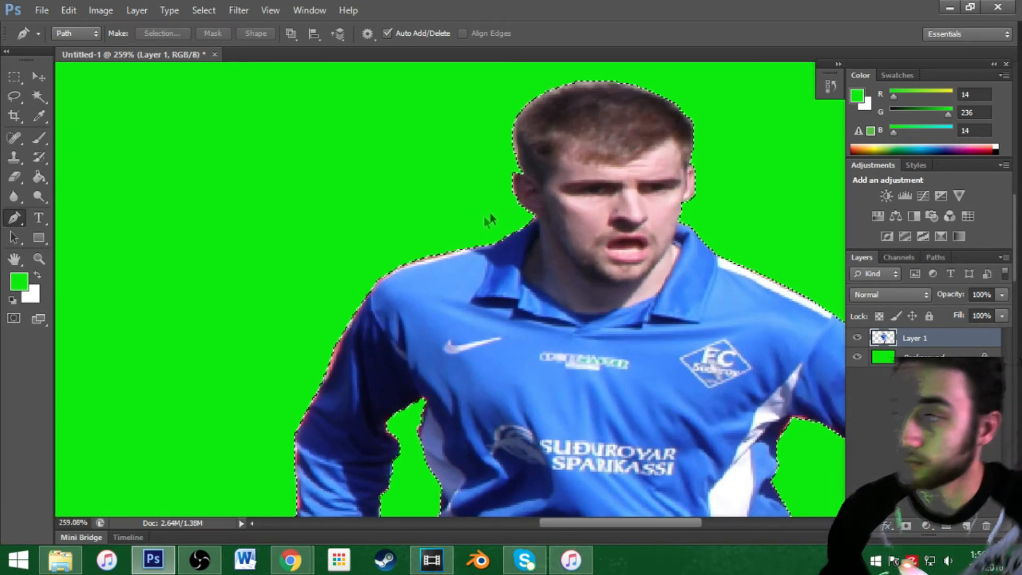
pyautogui.scroll(-6, 490, 219)
pyautogui.scroll(2, 512, 244)
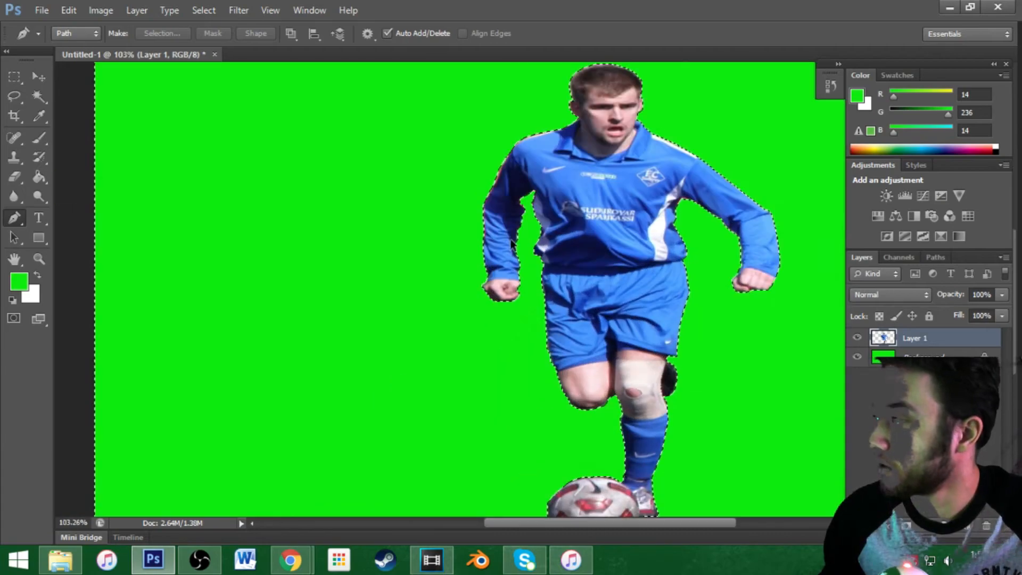
pyautogui.scroll(4, 512, 243)
pyautogui.scroll(-2, 488, 123)
pyautogui.moveTo(490, 282); pyautogui.dragTo(487, 306)
pyautogui.click(204, 10)
pyautogui.click(219, 41)
# Erase the leftover red fringe along the sleeve's outer edge with a size 9 Eraser.
pyautogui.scroll(5, 195, 300)
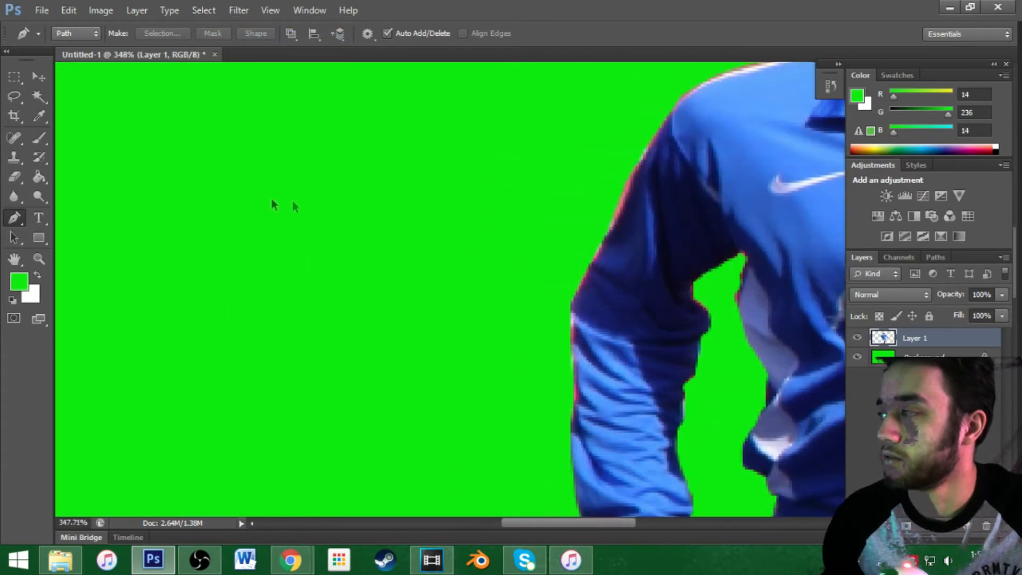
pyautogui.click(20, 182)
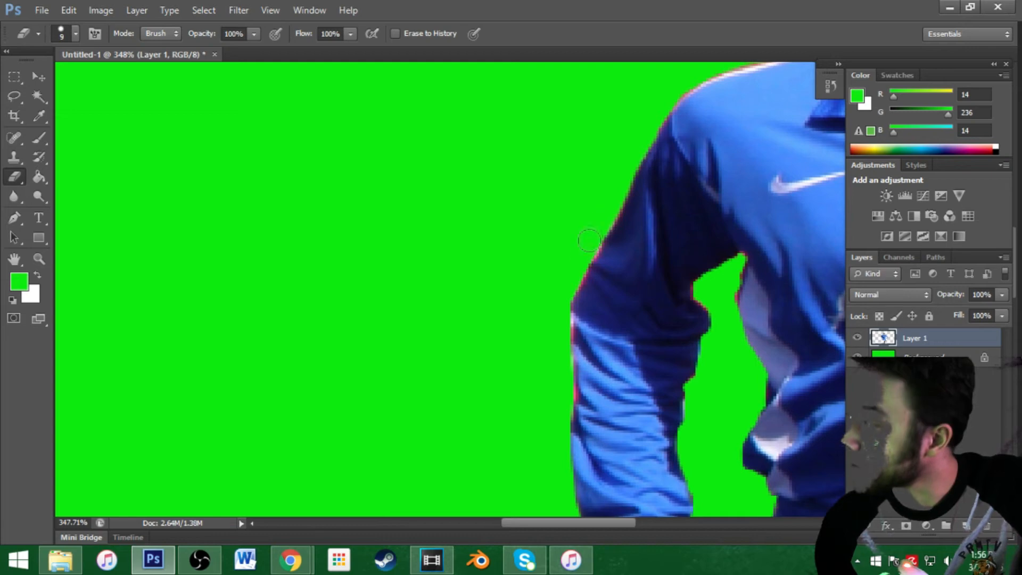
pyautogui.moveTo(561, 347); pyautogui.dragTo(571, 395)
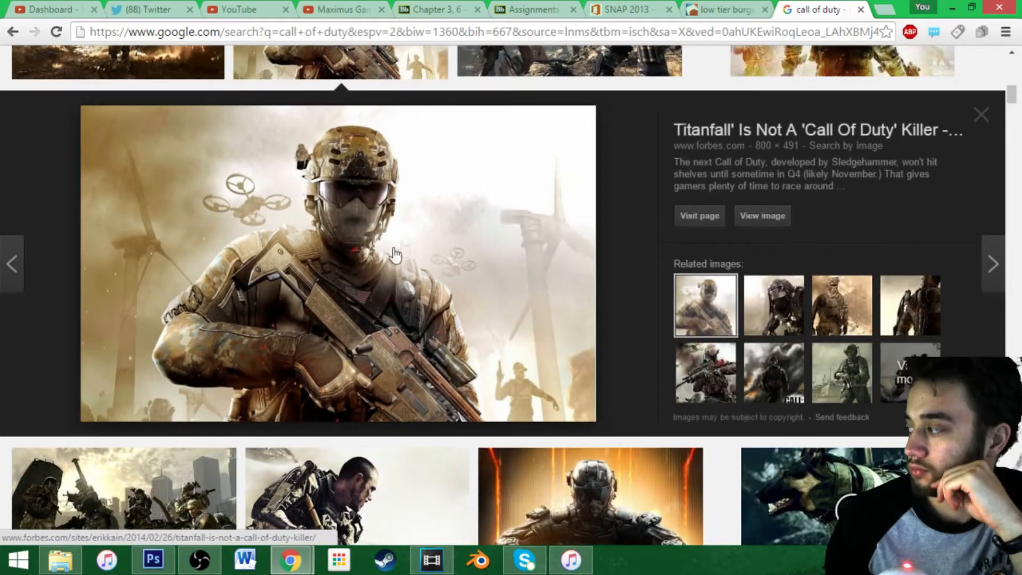
# Copy the enlarged Call of Duty soldier image in Chrome and paste it into the green Photoshop document.
pyautogui.rightClick(386, 254)
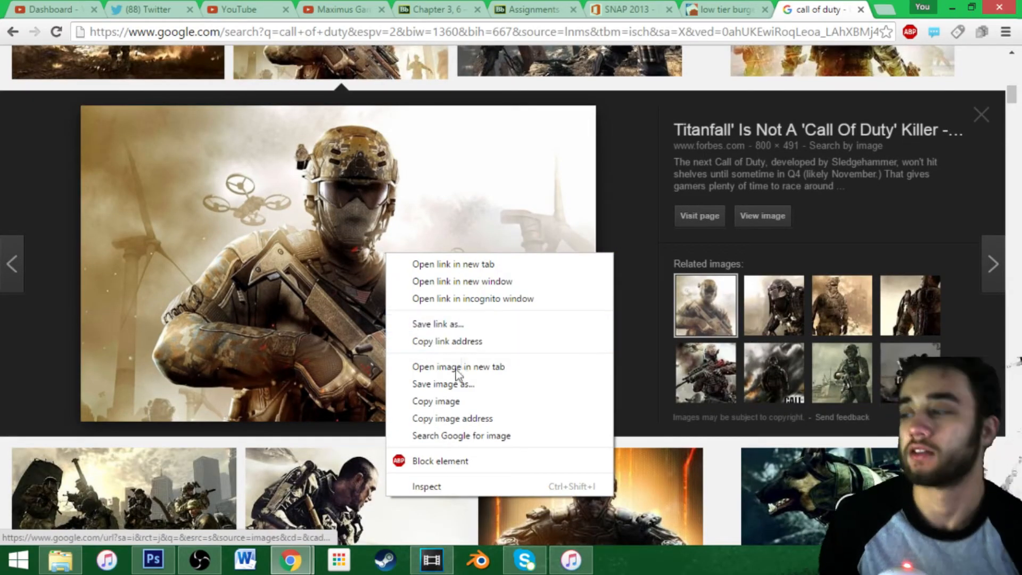
pyautogui.click(439, 401)
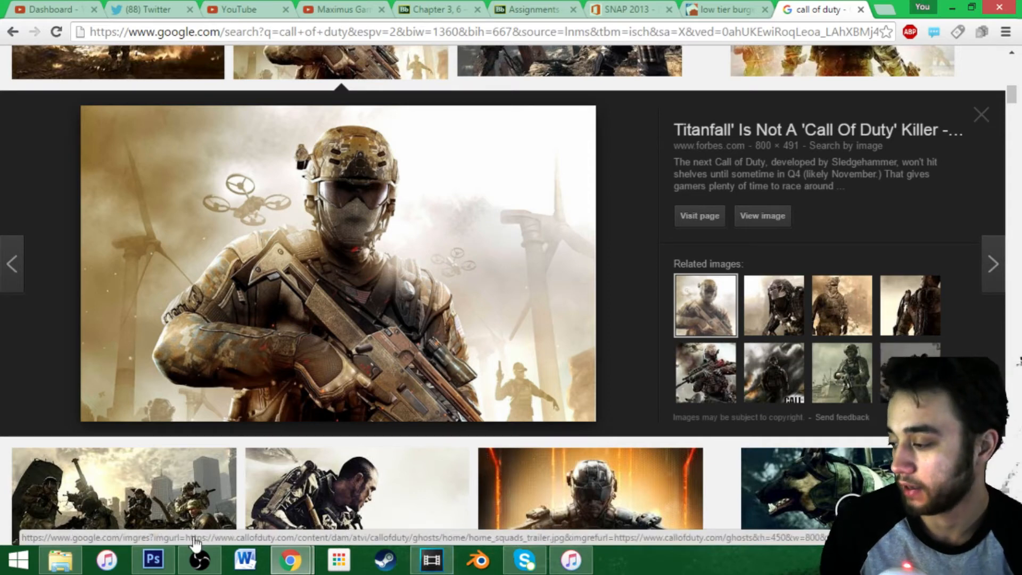
pyautogui.click(152, 560)
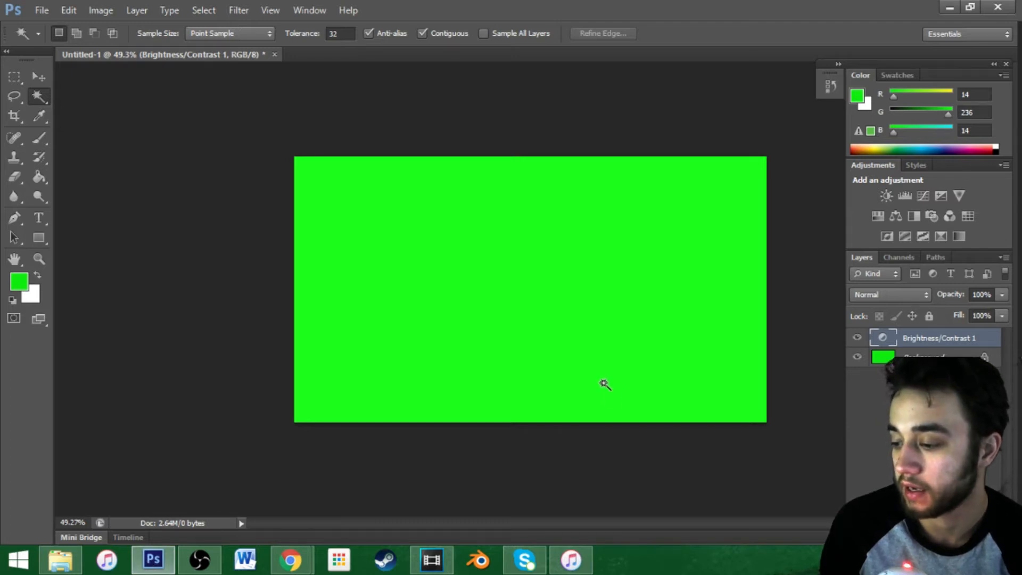
pyautogui.hotkey('ctrl', 'v')
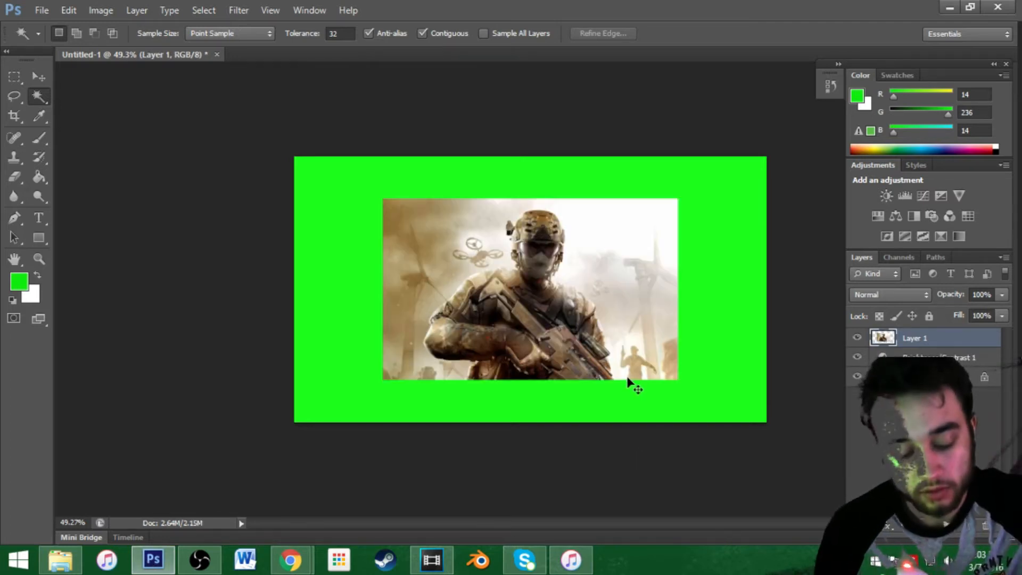
# Free-transform the pasted soldier image to fill the whole canvas, at 160% width and 146.64% height.
pyautogui.hotkey('ctrl', 't')
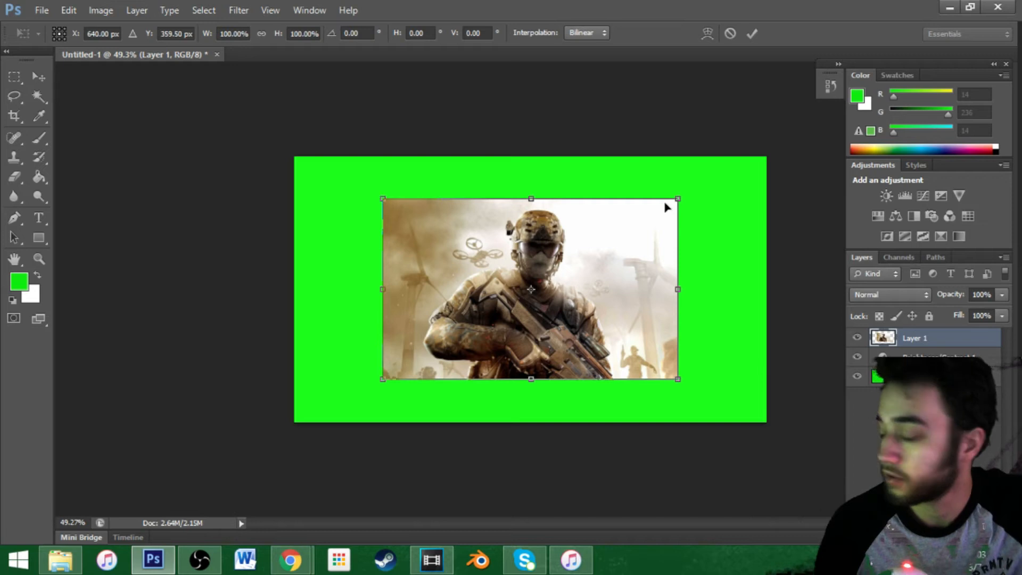
pyautogui.moveTo(680, 198); pyautogui.dragTo(766, 157)
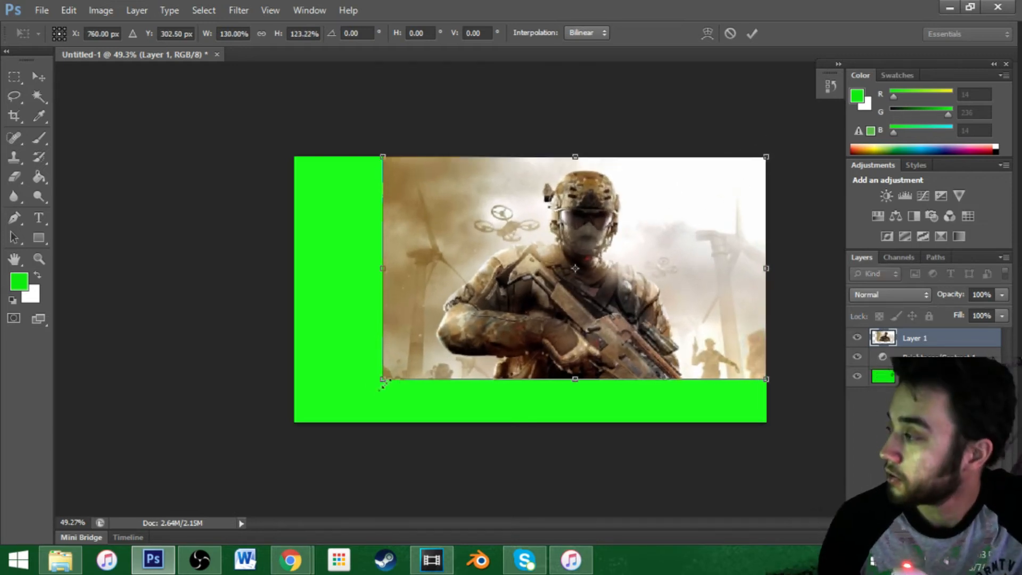
pyautogui.moveTo(382, 381); pyautogui.dragTo(297, 421)
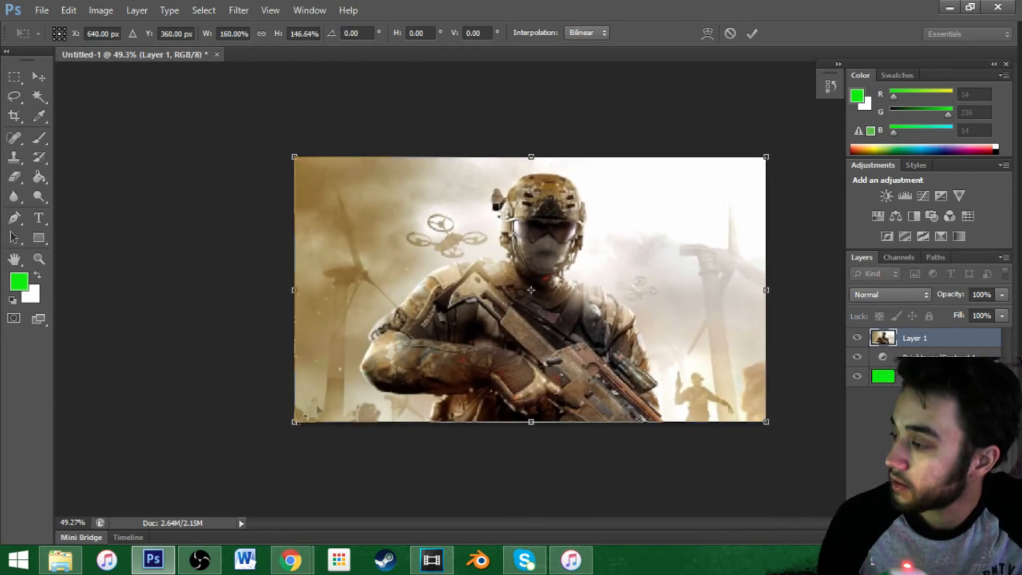
pyautogui.click(752, 33)
# Take up the Pen Tool for the soldier cut-out and copy the selected soldier to a new layer.
pyautogui.scroll(-5, 498, 376)
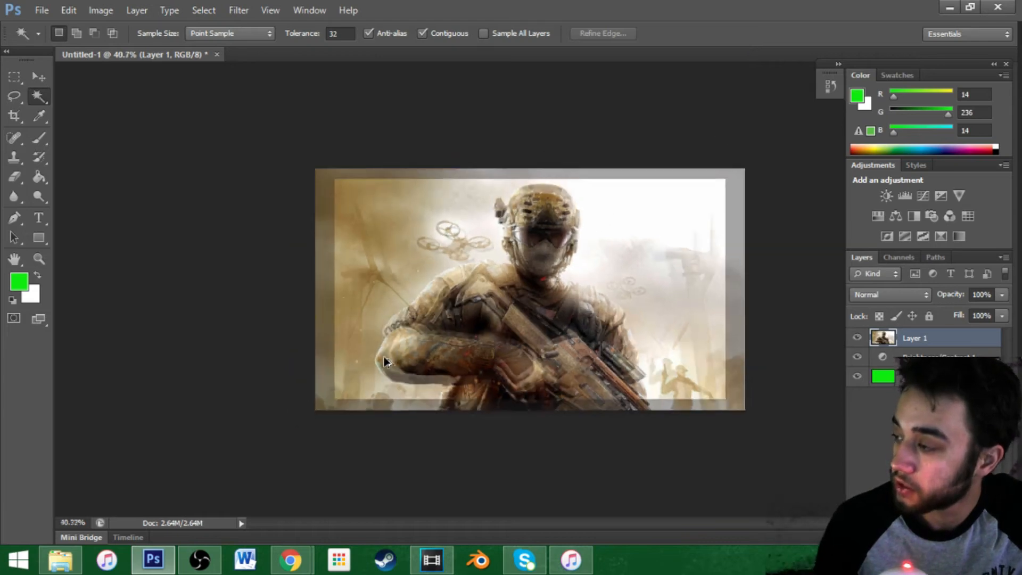
pyautogui.scroll(5, 498, 376)
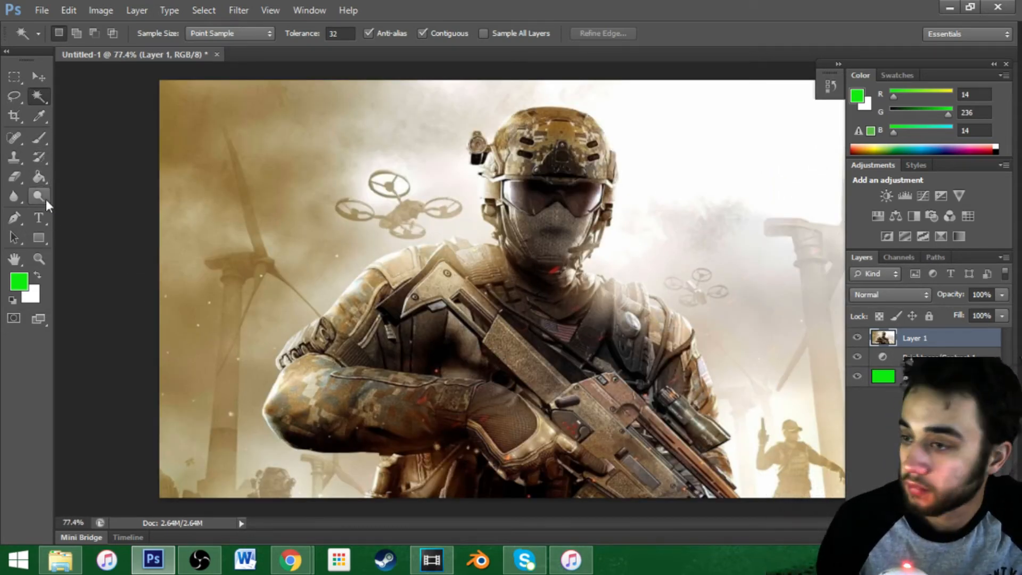
pyautogui.click(14, 217)
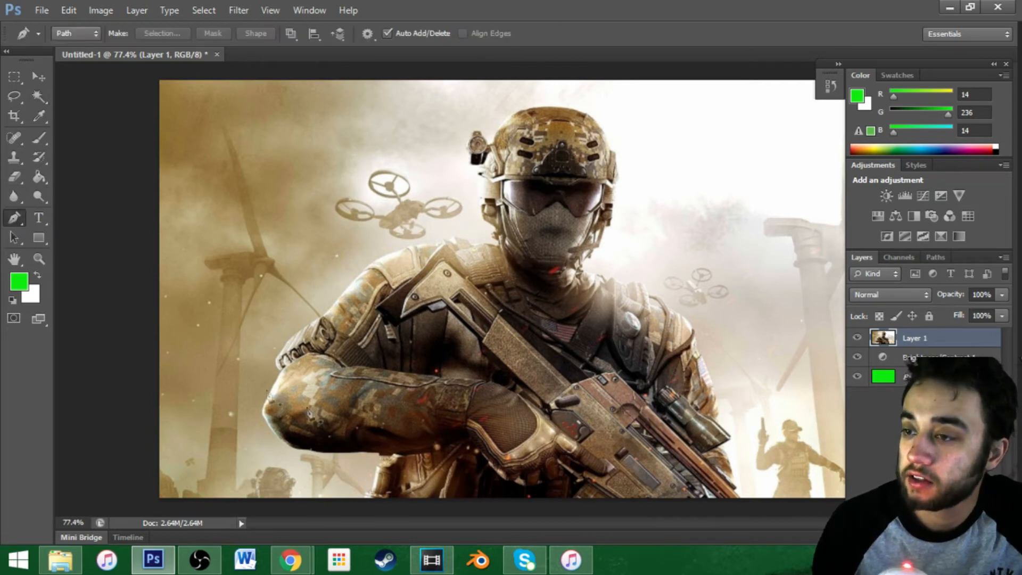
pyautogui.hotkey('shift', '5')
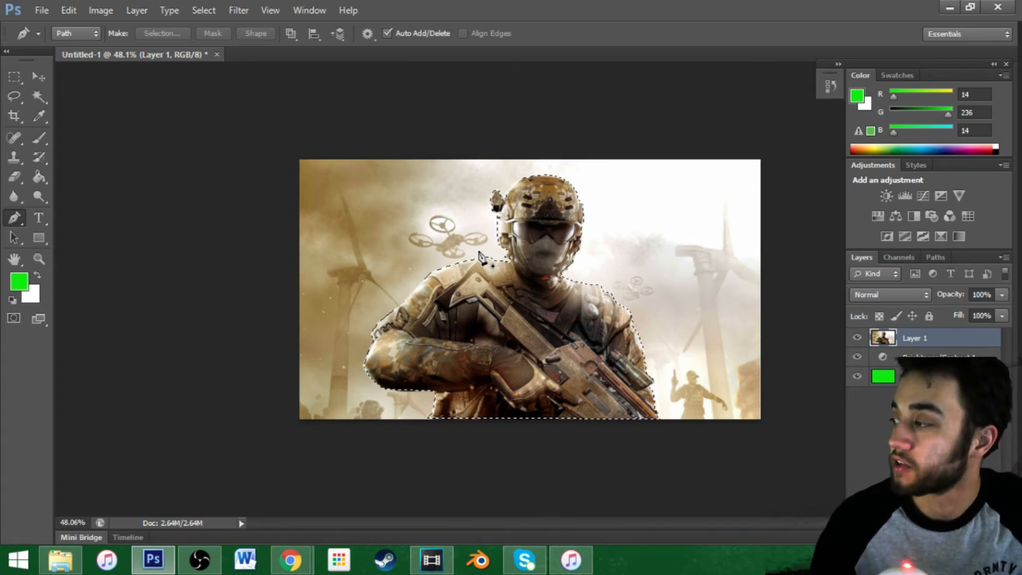
pyautogui.hotkey('ctrl', 'j')
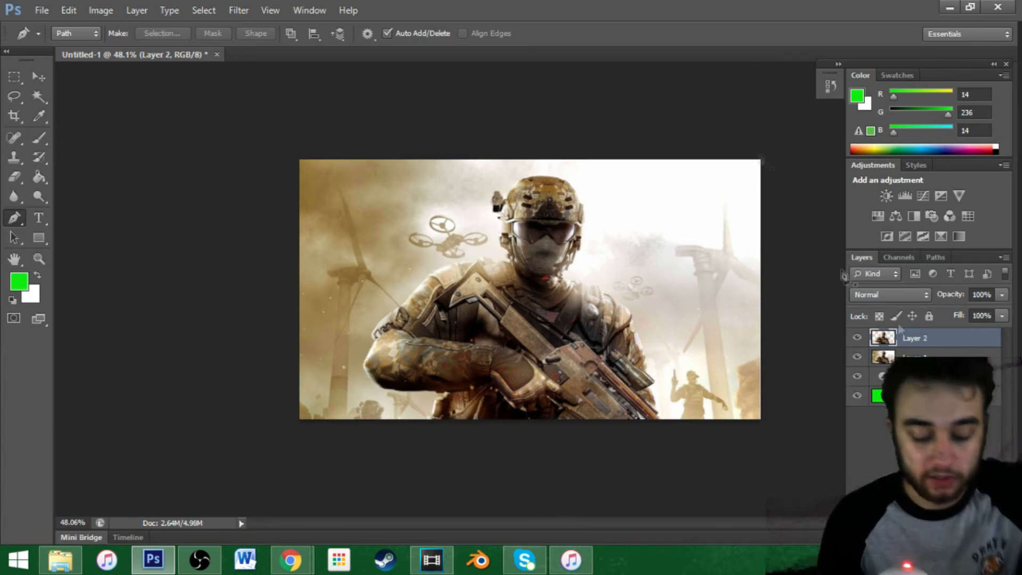
# Toggle the visibility of Layer 1 to compare the cut-out soldier with the original image.
pyautogui.click(857, 356)
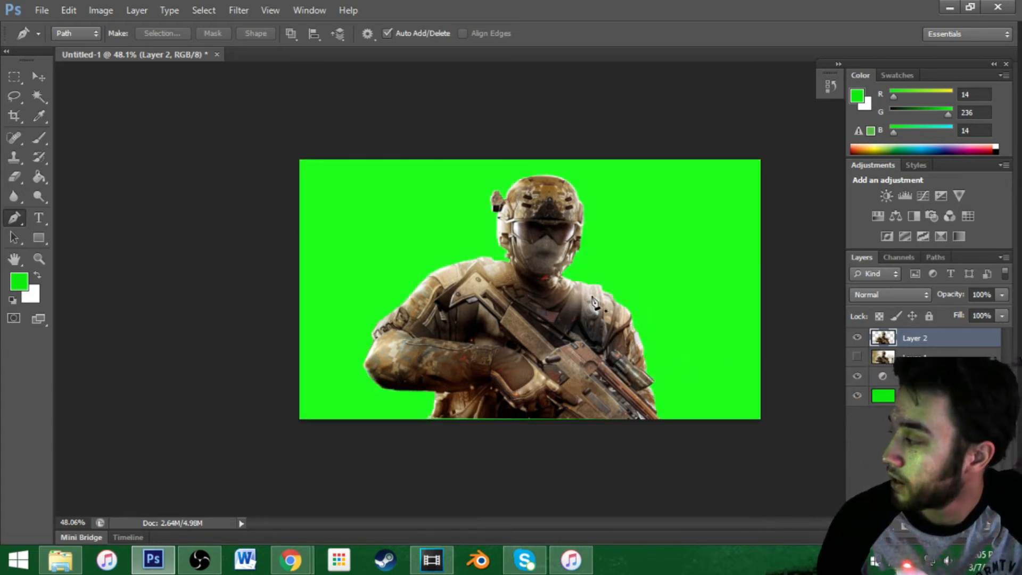
pyautogui.click(858, 358)
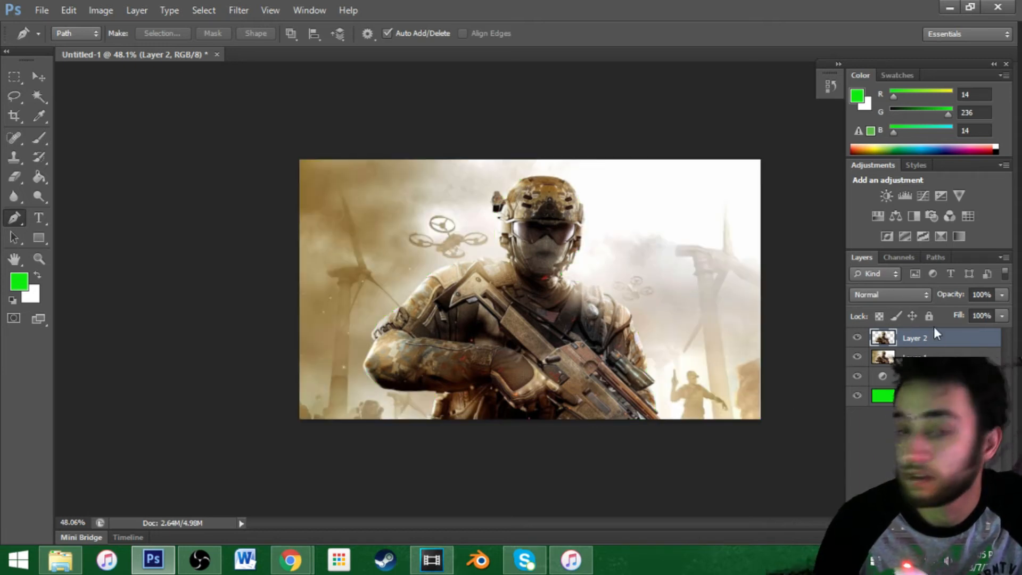
pyautogui.click(856, 360)
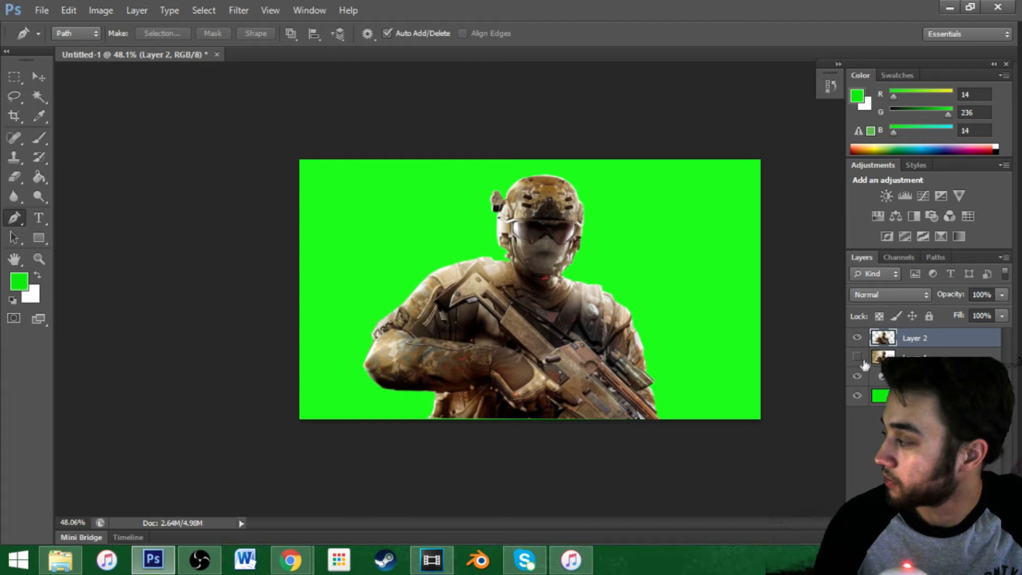
# Load Layer 2's soldier outline as a selection and delete that area from Layer 1, with Layer 2 hidden.
pyautogui.keyDown('ctrl'); pyautogui.click(884, 340); pyautogui.keyUp('ctrl')
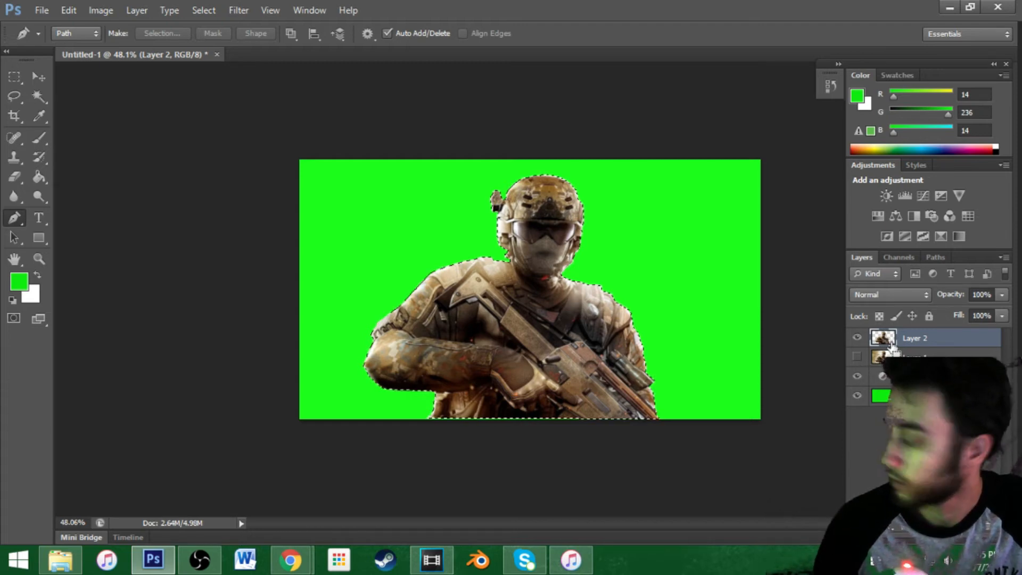
pyautogui.click(856, 356)
pyautogui.click(905, 357)
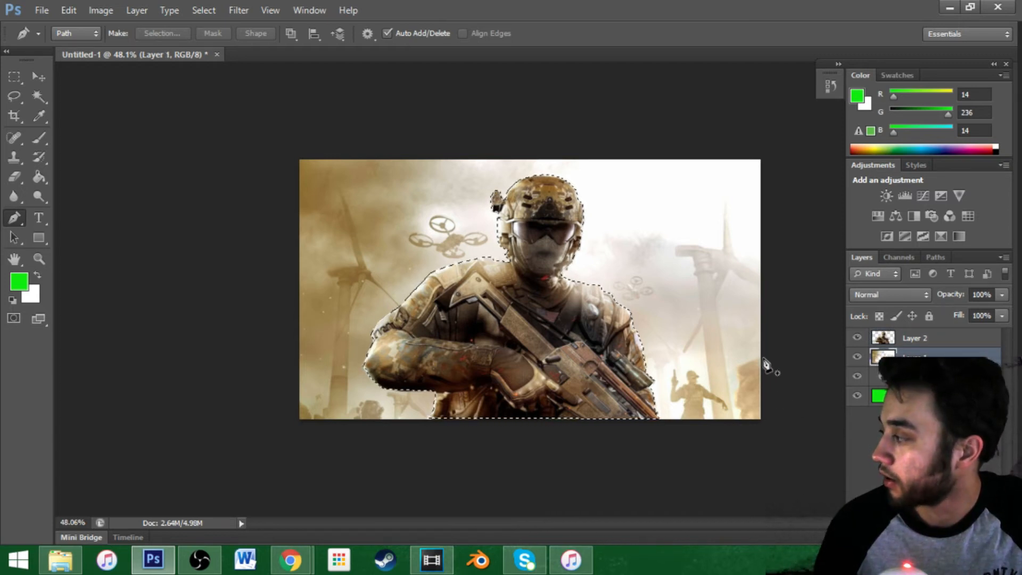
pyautogui.click(856, 338)
pyautogui.hotkey('alt', 'BackSpace')
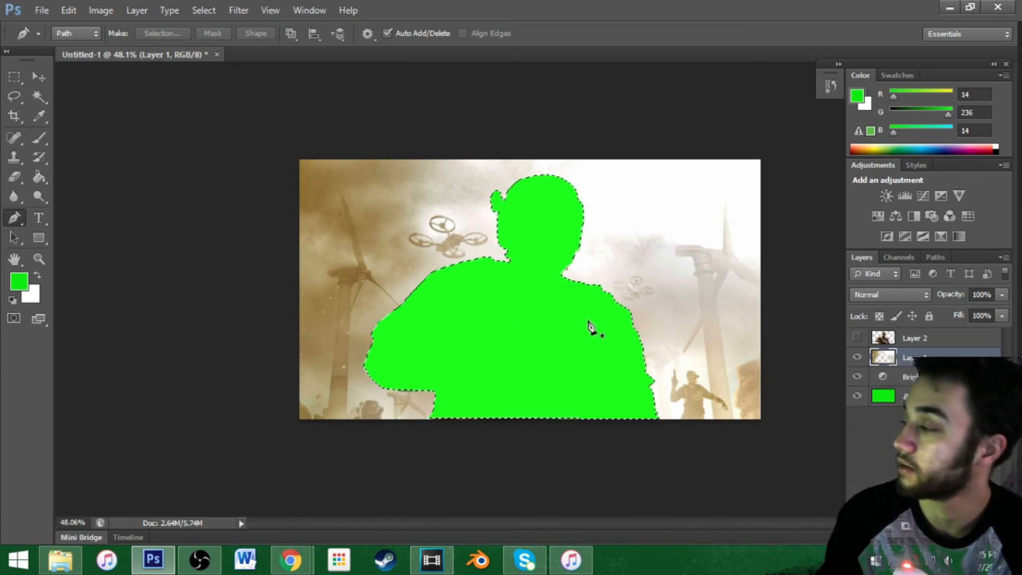
# Clear the selection and show Layer 2 with the soldier again.
pyautogui.click(204, 10)
pyautogui.click(216, 38)
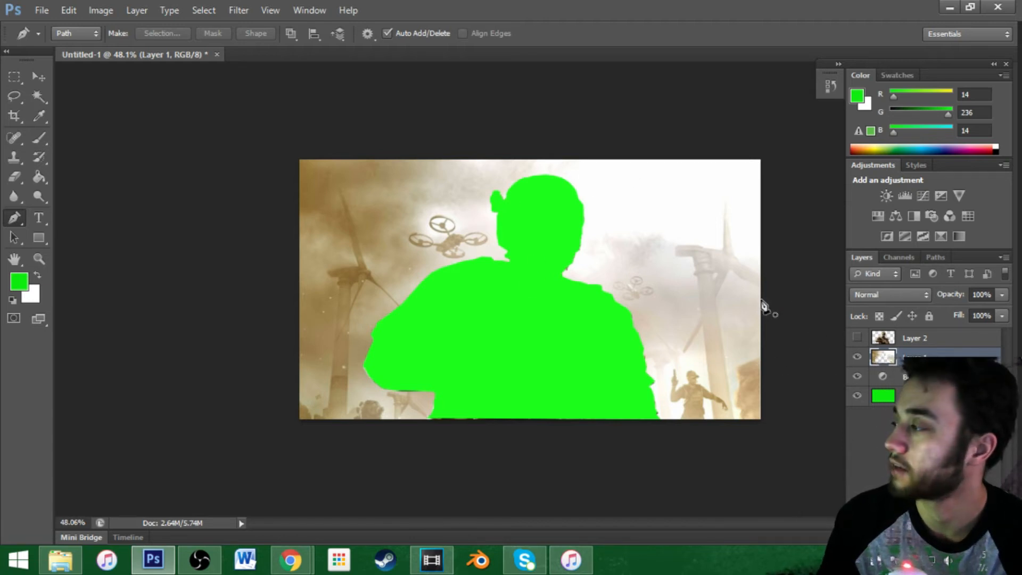
pyautogui.click(858, 337)
pyautogui.click(857, 338)
pyautogui.click(858, 337)
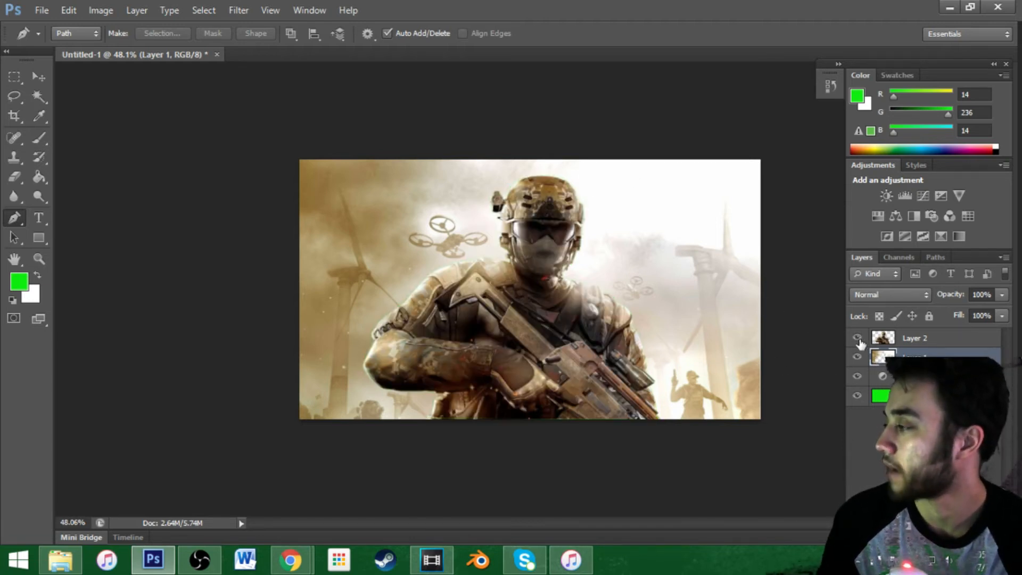
# Select Layer 2 and set its fill to 50%.
pyautogui.click(926, 339)
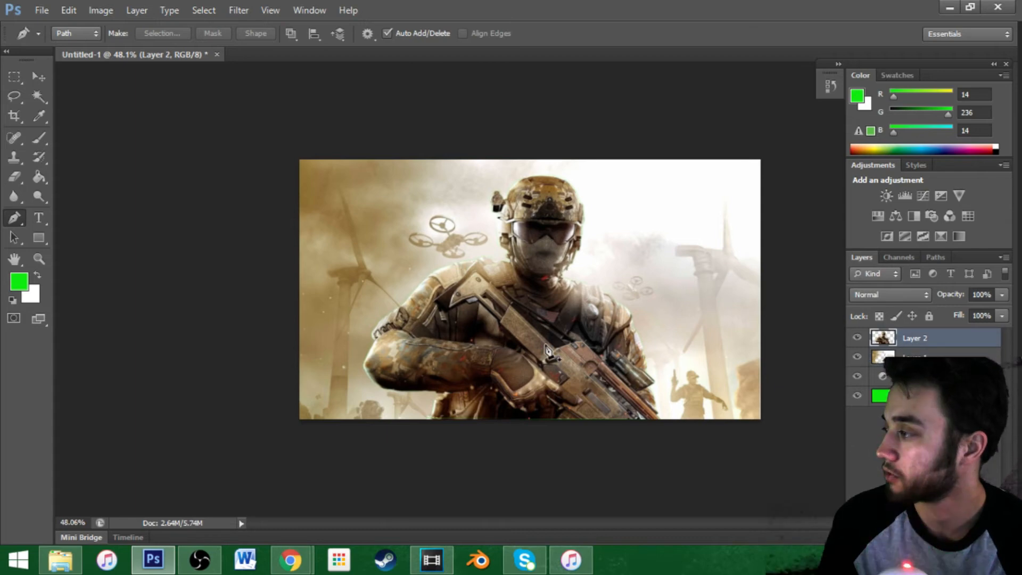
pyautogui.scroll(5, 509, 353)
pyautogui.scroll(-3, 513, 352)
pyautogui.scroll(2, 528, 347)
pyautogui.hotkey('shift', '5')
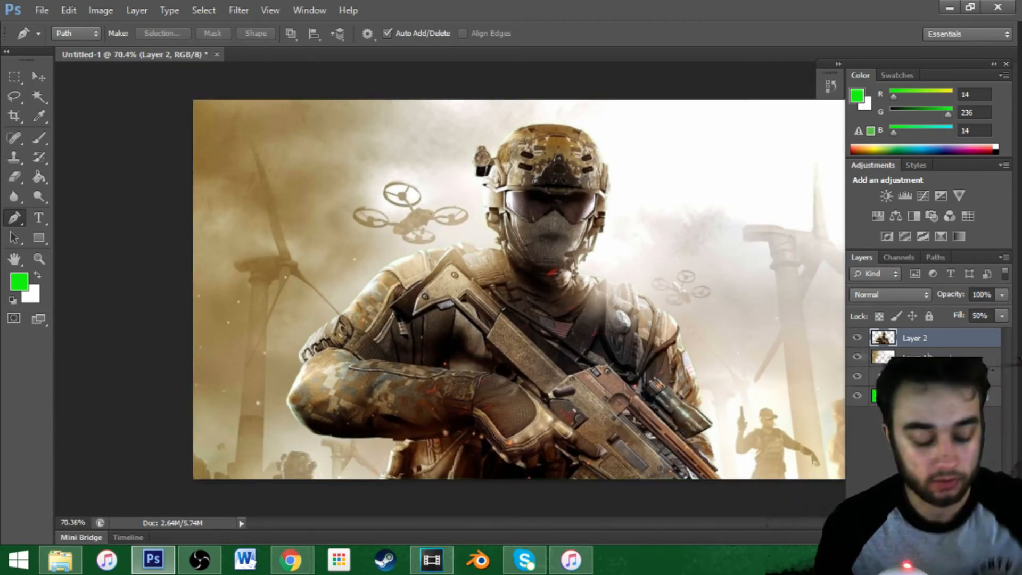
# Undo the last fill change and load Layer 2's soldier outline as a selection.
pyautogui.hotkey('ctrl', 'z')
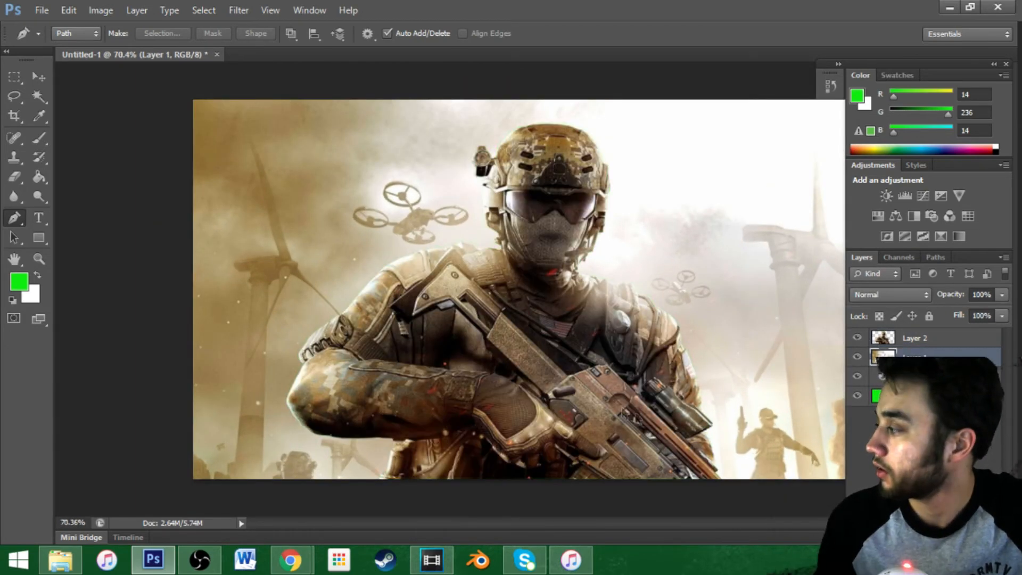
pyautogui.scroll(-3, 562, 375)
pyautogui.click(884, 339)
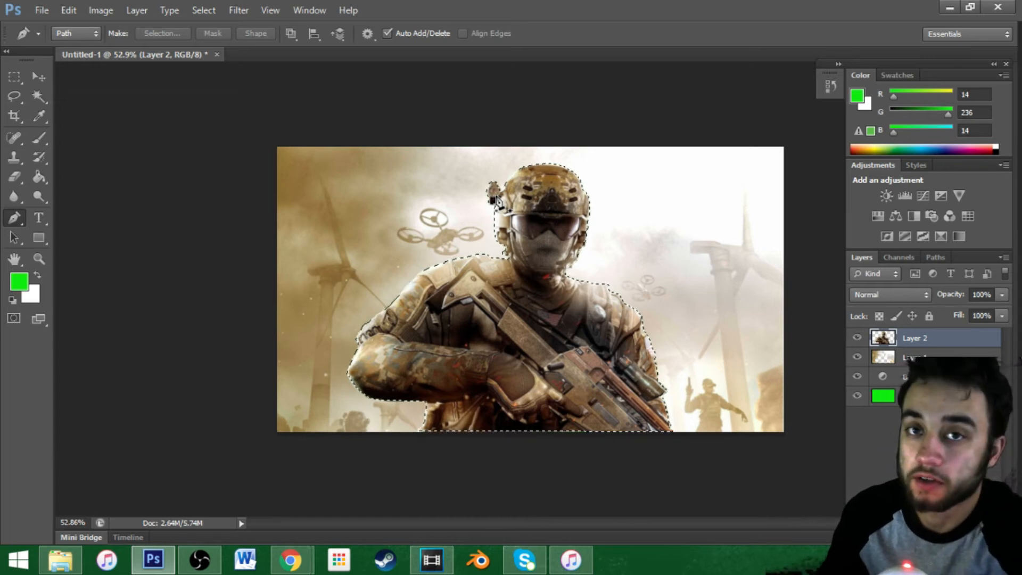
# Add a Brightness/Contrast adjustment limited to the selected soldier, with brightness 16 and contrast 66.
pyautogui.click(886, 196)
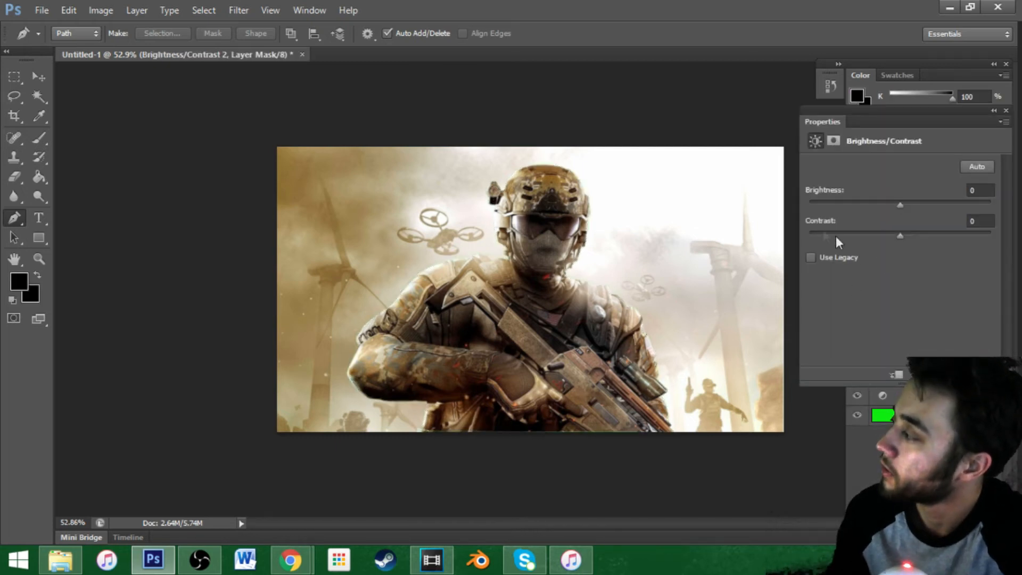
pyautogui.moveTo(902, 239); pyautogui.dragTo(926, 240)
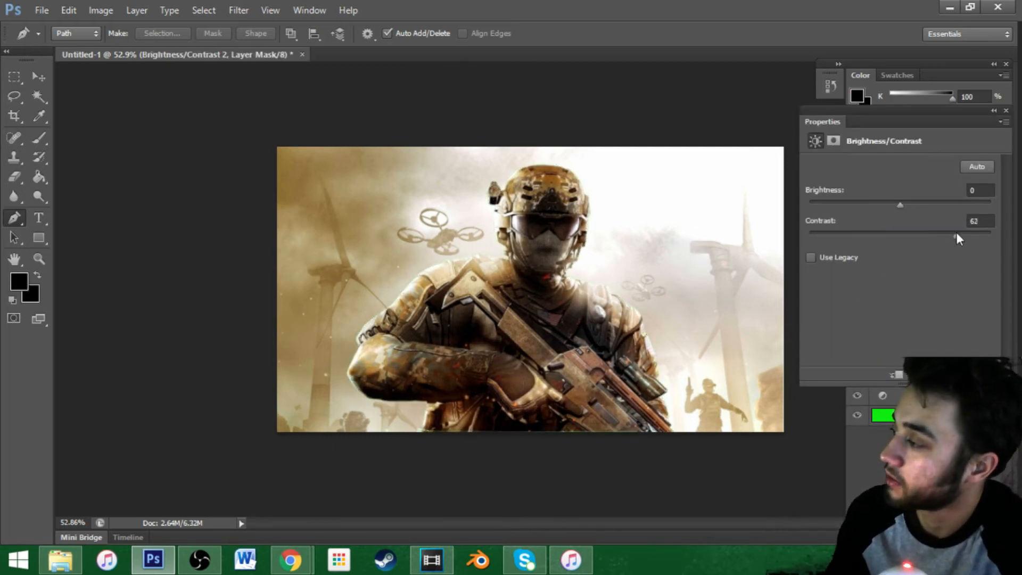
pyautogui.moveTo(905, 204)
pyautogui.mouseDown()
pyautogui.moveTo(927, 209)
pyautogui.moveTo(883, 203)
pyautogui.moveTo(925, 208)
pyautogui.moveTo(915, 210)
pyautogui.mouseUp()
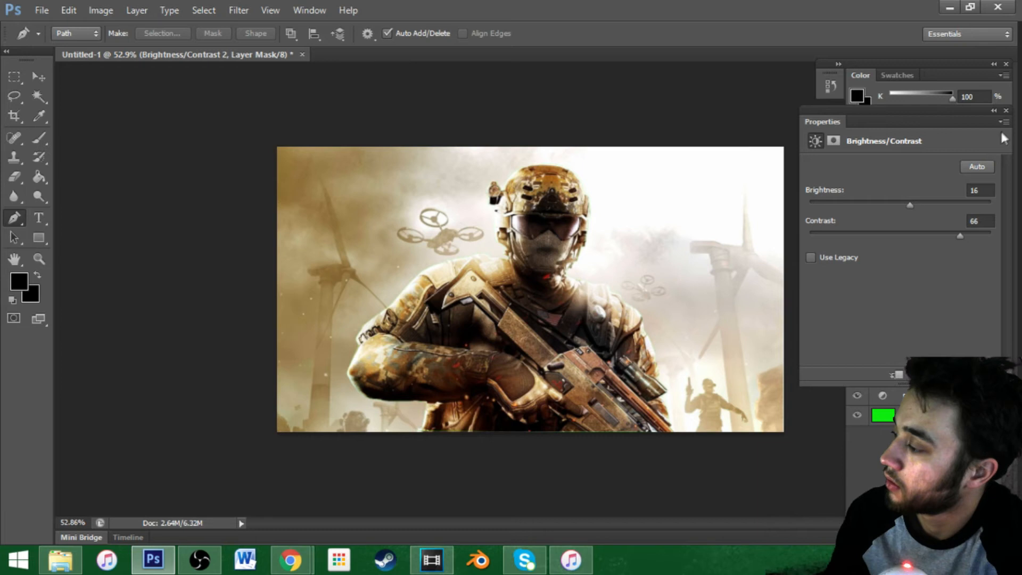
pyautogui.click(1006, 111)
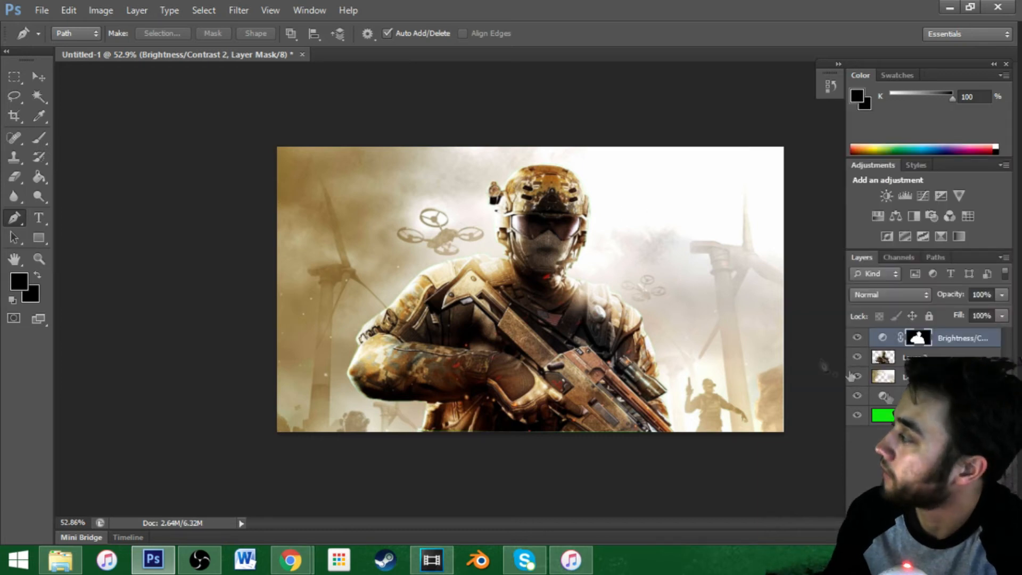
# Toggle the visibility of the soldier's Brightness/Contrast layer to compare the image with and without the adjustment.
pyautogui.click(858, 339)
pyautogui.click(858, 339)
pyautogui.click(858, 339)
pyautogui.click(858, 339)
pyautogui.click(857, 339)
pyautogui.click(857, 338)
pyautogui.click(858, 338)
pyautogui.click(858, 339)
pyautogui.click(858, 339)
pyautogui.click(858, 338)
pyautogui.click(857, 339)
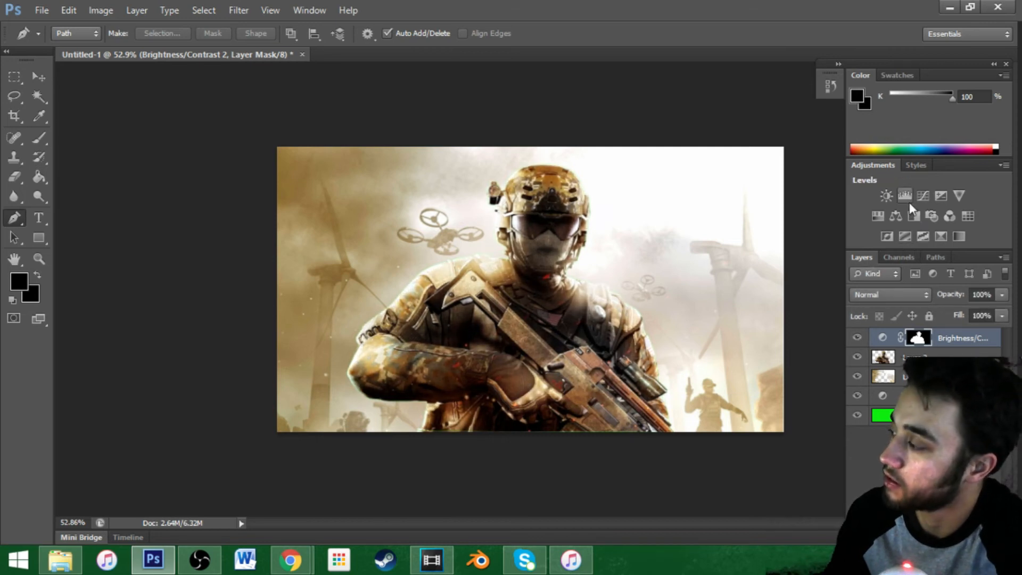
# Load Layer 2's soldier outline as a selection and recolour it with a Hue/Saturation adjustment at hue +180.
pyautogui.click(945, 355)
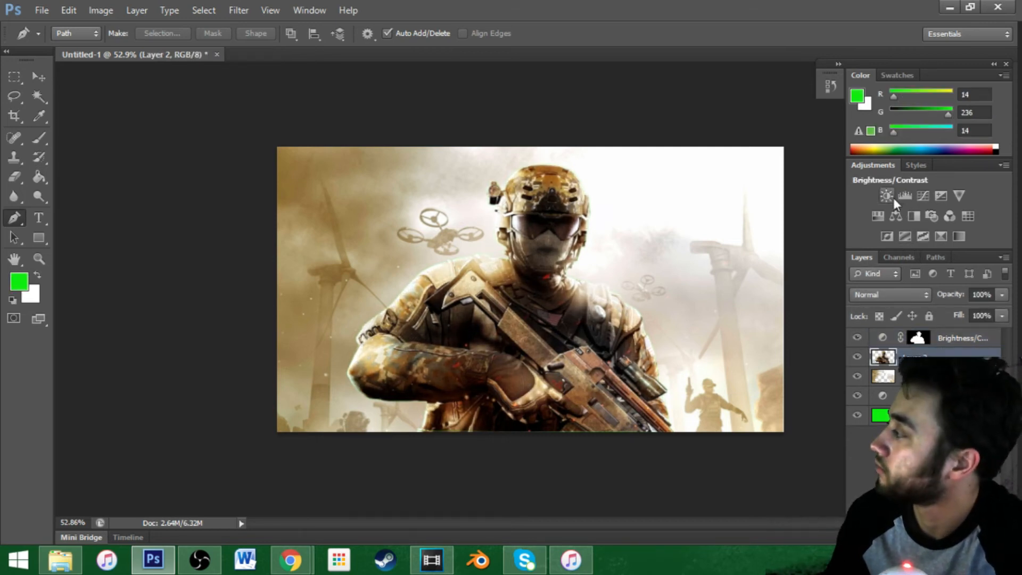
pyautogui.keyDown('ctrl'); pyautogui.click(884, 356); pyautogui.keyUp('ctrl')
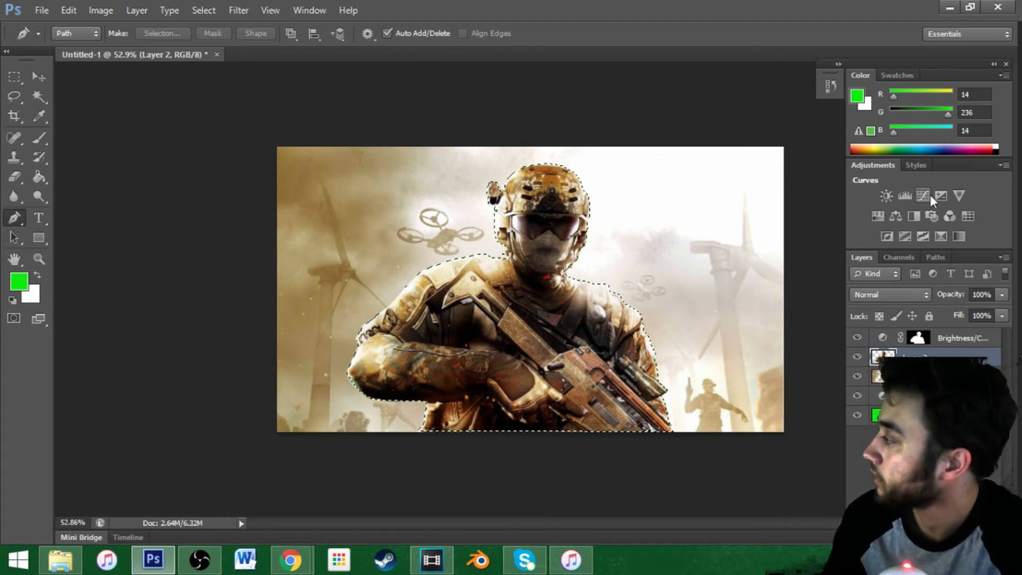
pyautogui.click(879, 217)
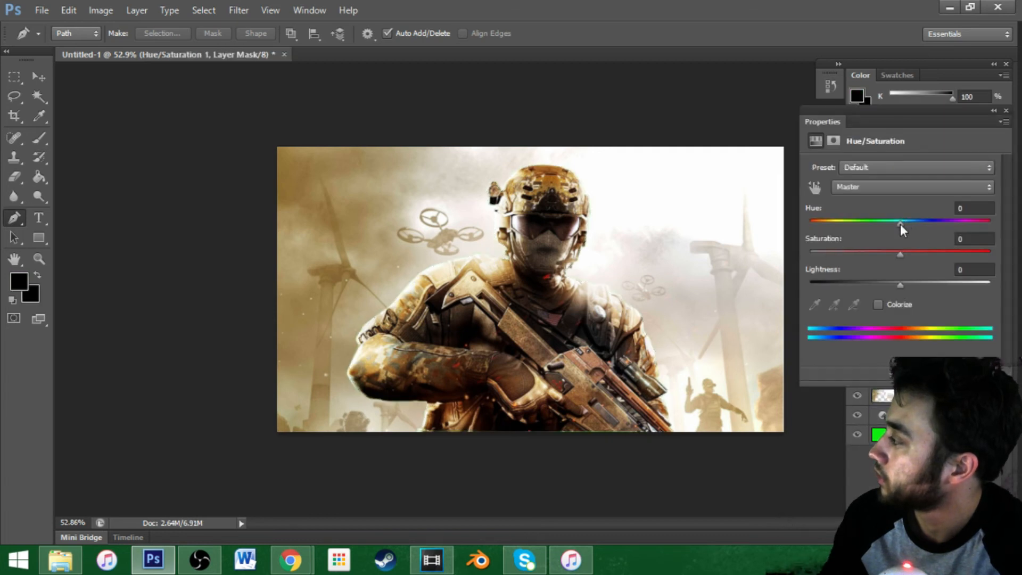
pyautogui.moveTo(900, 225); pyautogui.dragTo(1005, 231)
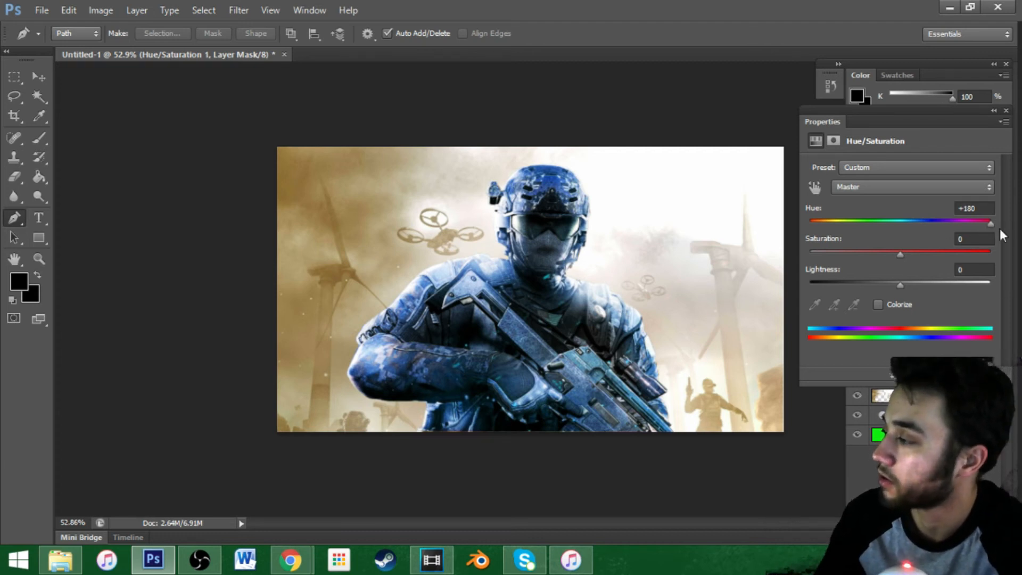
pyautogui.moveTo(992, 224); pyautogui.dragTo(1007, 244)
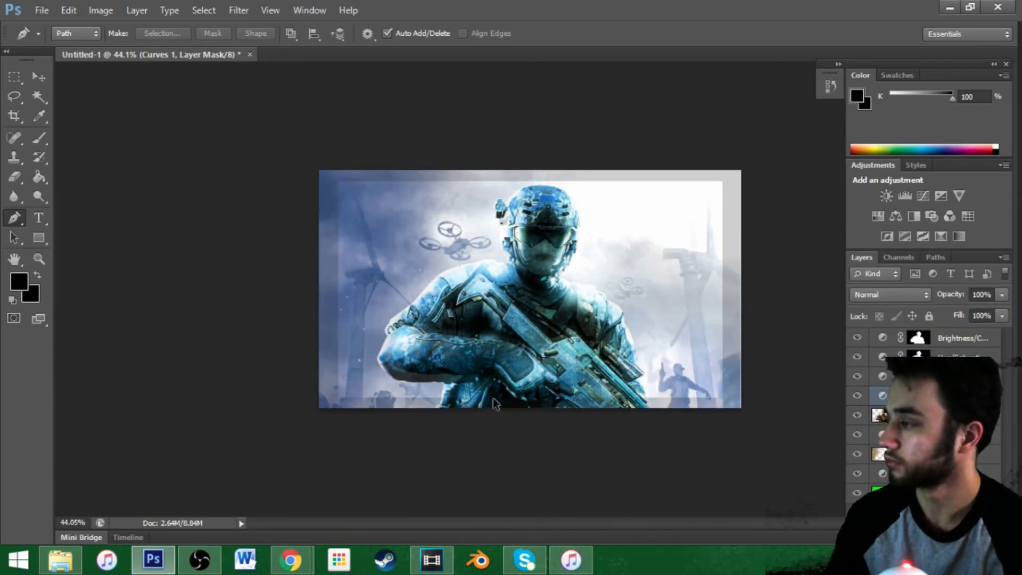
# Try layer style effects such as Satin and Bevel & Emboss on Layer 2, leaving them all switched off.
pyautogui.scroll(-3, 333, 386)
pyautogui.scroll(4, 393, 440)
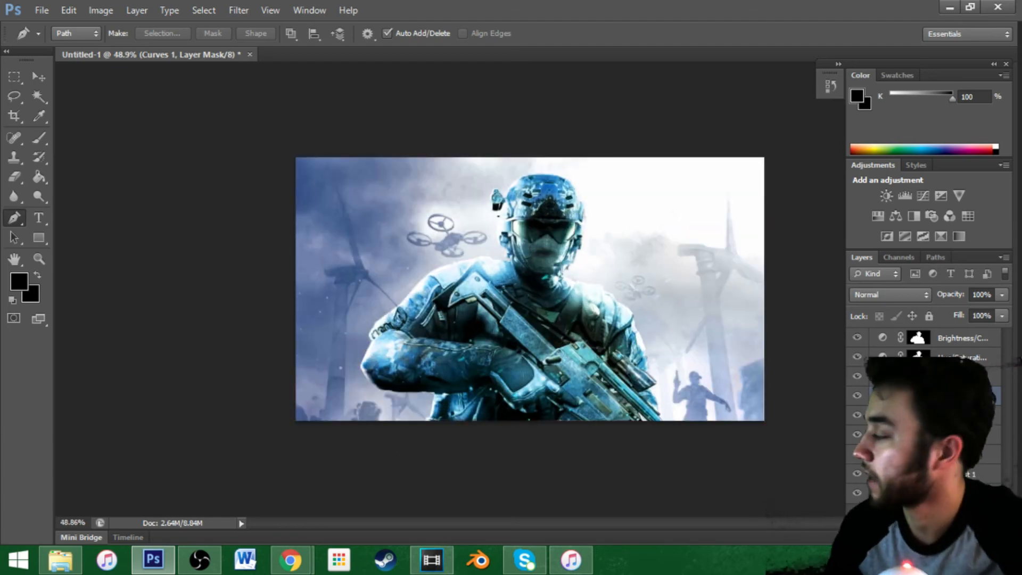
pyautogui.click(967, 415)
pyautogui.doubleClick(966, 415)
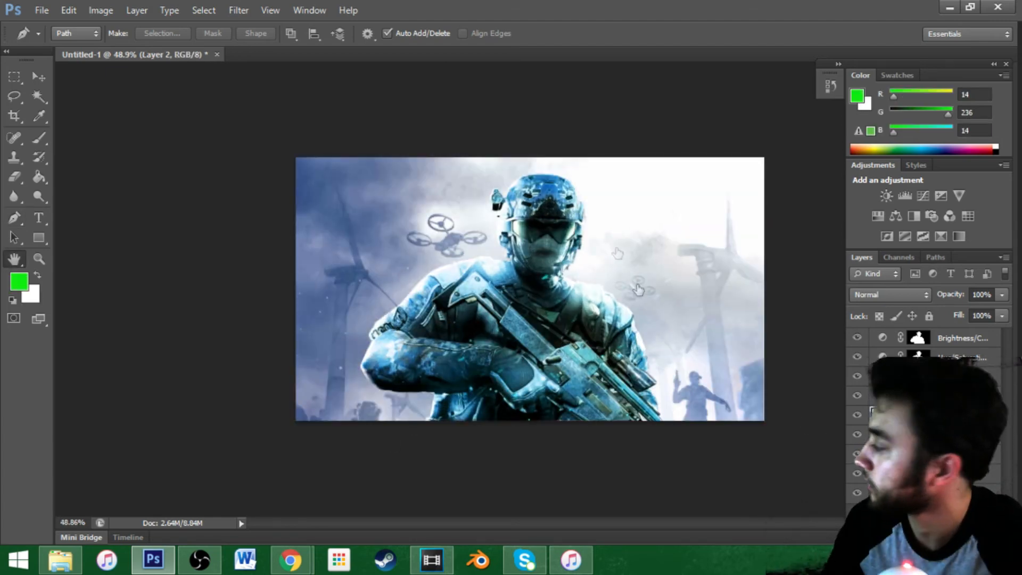
pyautogui.moveTo(503, 85); pyautogui.dragTo(874, 115)
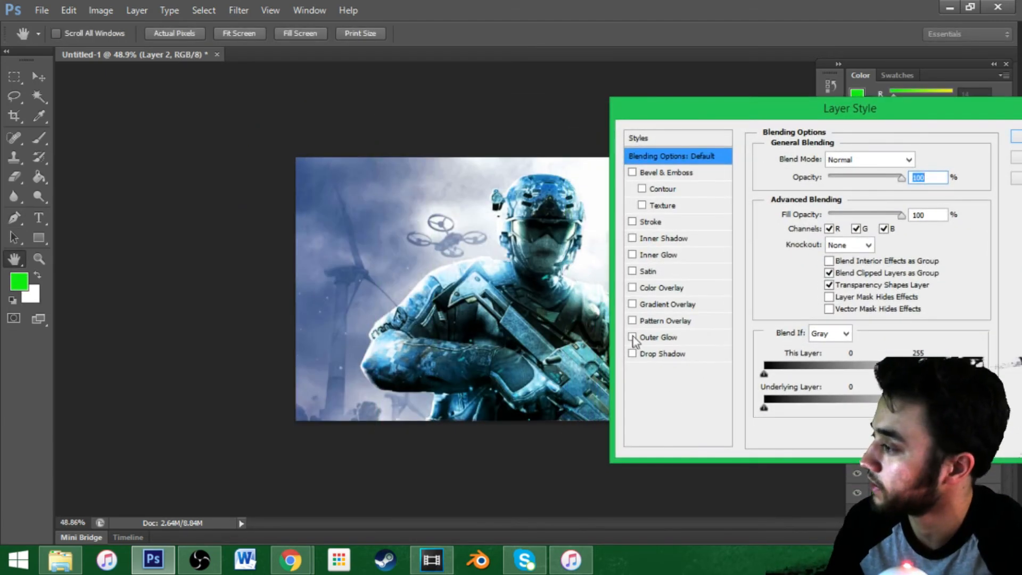
pyautogui.click(639, 356)
pyautogui.click(633, 271)
pyautogui.click(632, 272)
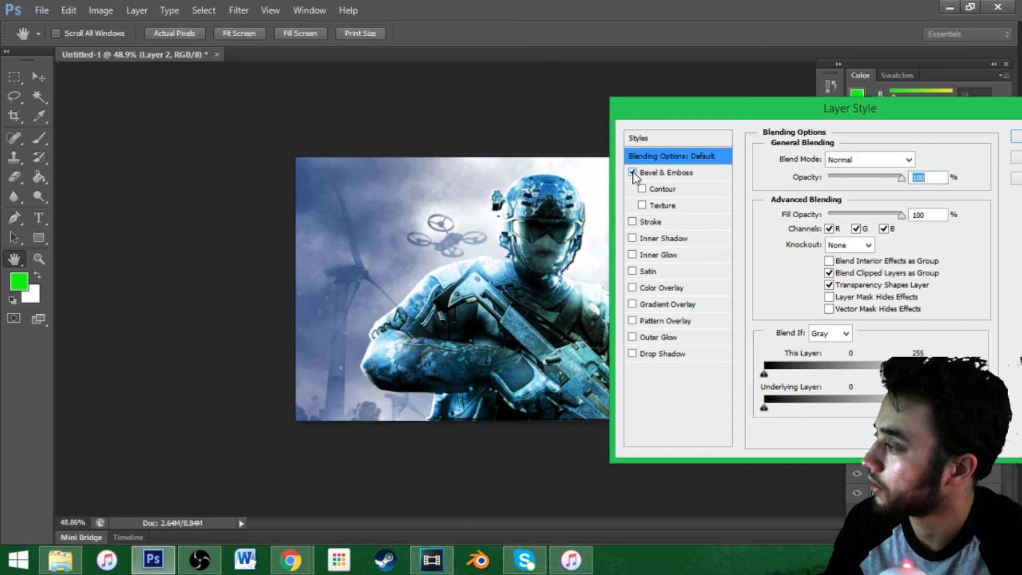
pyautogui.click(633, 271)
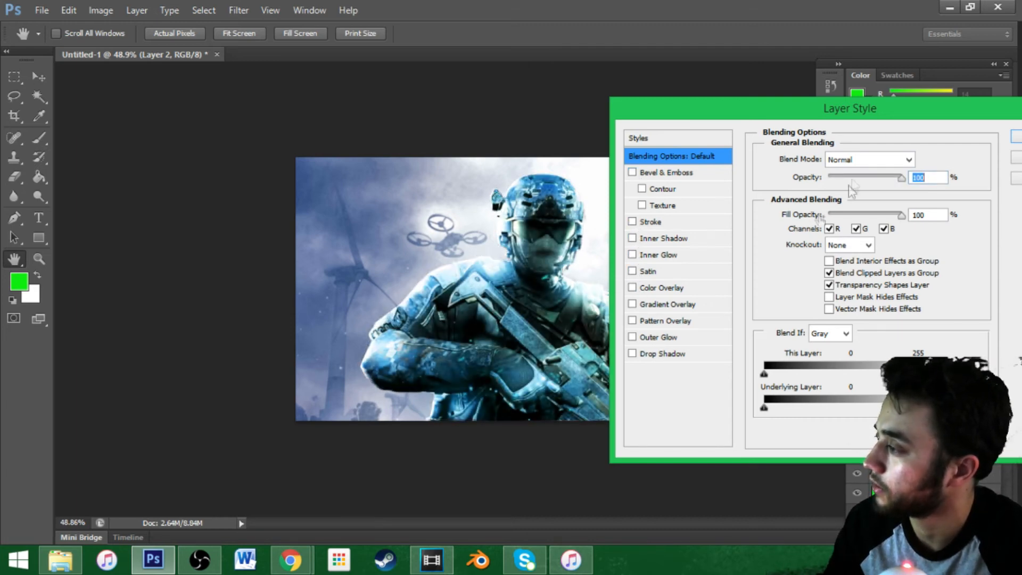
pyautogui.moveTo(878, 124); pyautogui.dragTo(766, 161)
pyautogui.click(951, 179)
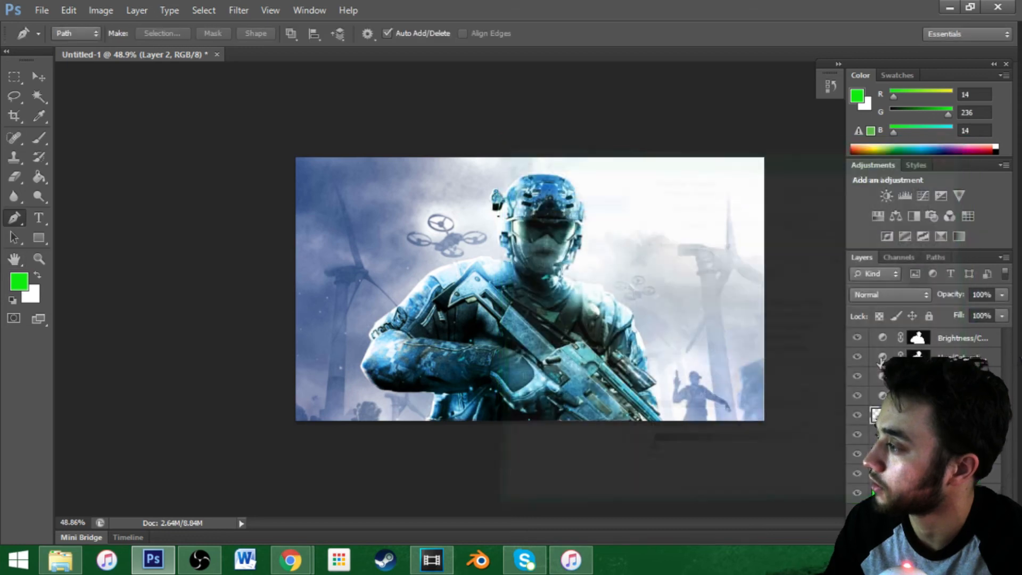
# Render a lens flare on Layer 2 with 100% brightness and the 50-300mm Zoom lens type.
pyautogui.click(238, 10)
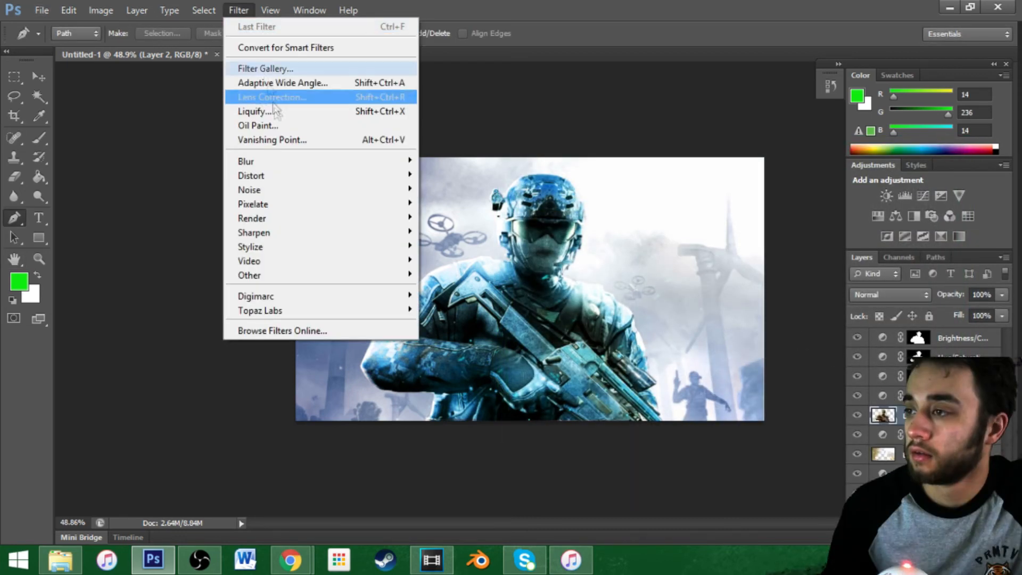
pyautogui.moveTo(302, 166)
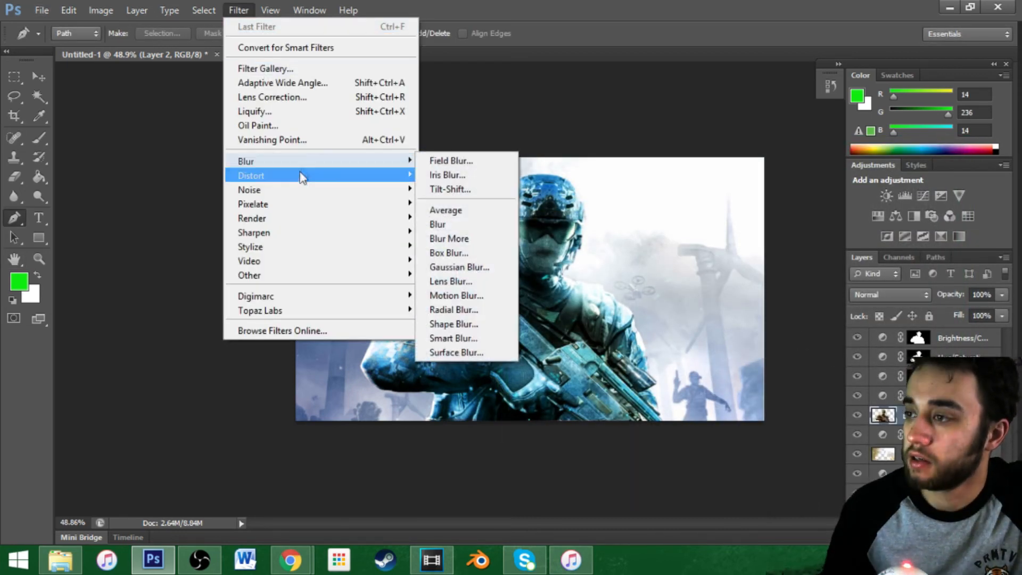
pyautogui.moveTo(297, 222)
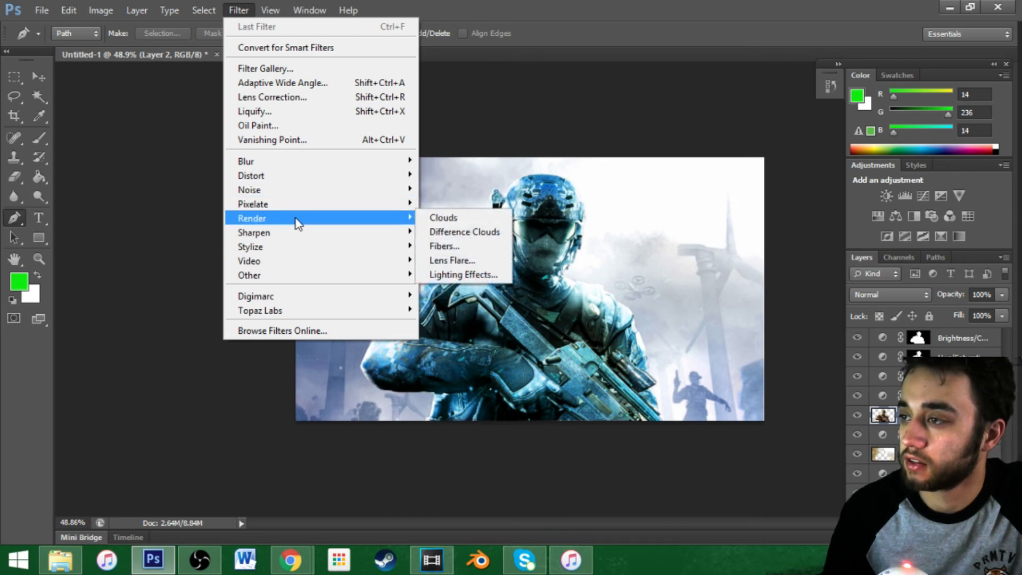
pyautogui.click(500, 258)
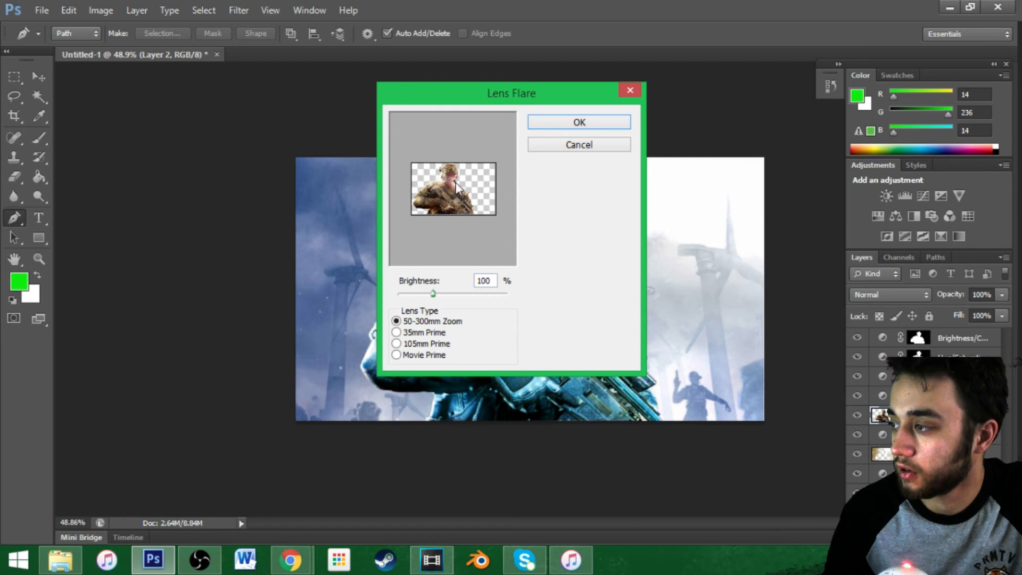
pyautogui.click(593, 123)
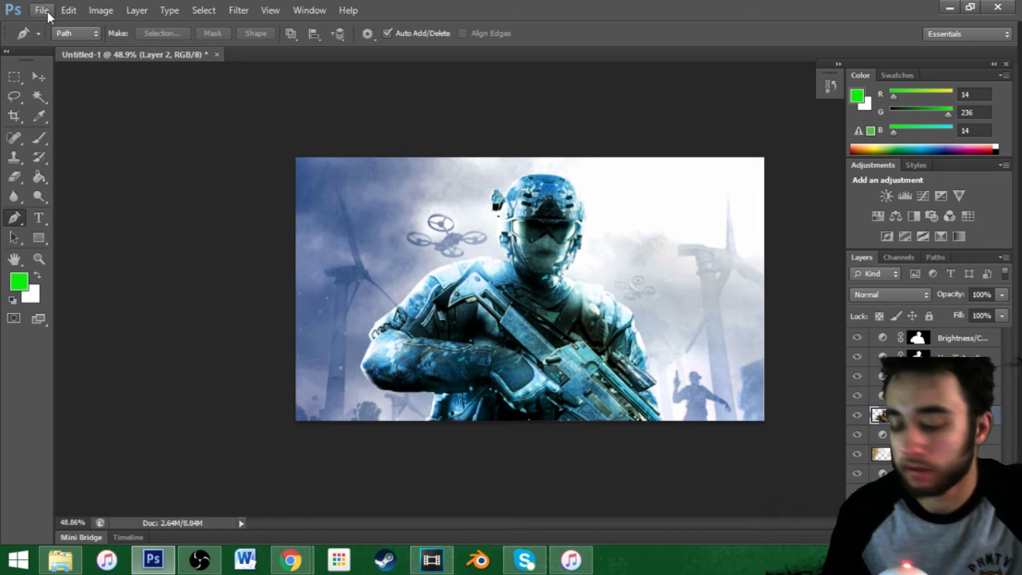
# Step forward in the history to restore the lens flare on the soldier and inspect it up close.
pyautogui.click(69, 10)
pyautogui.click(68, 16)
pyautogui.click(68, 16)
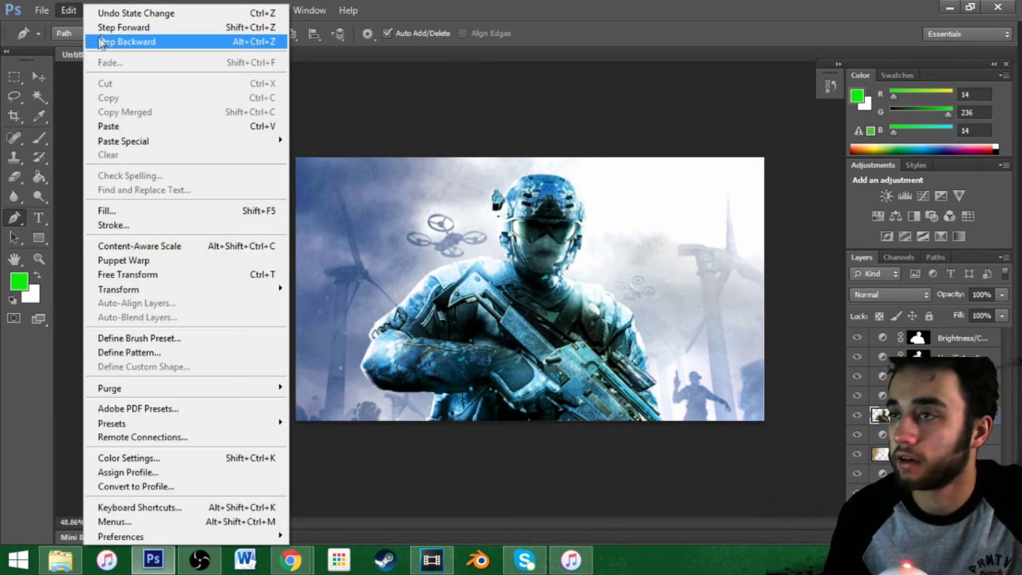
pyautogui.click(110, 32)
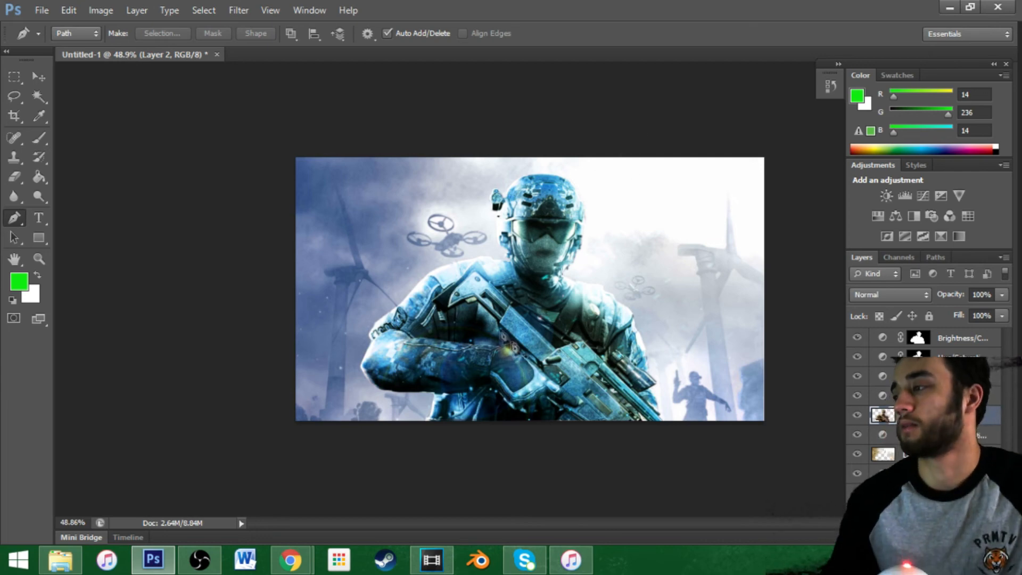
pyautogui.scroll(5, 485, 335)
pyautogui.scroll(-7, 484, 335)
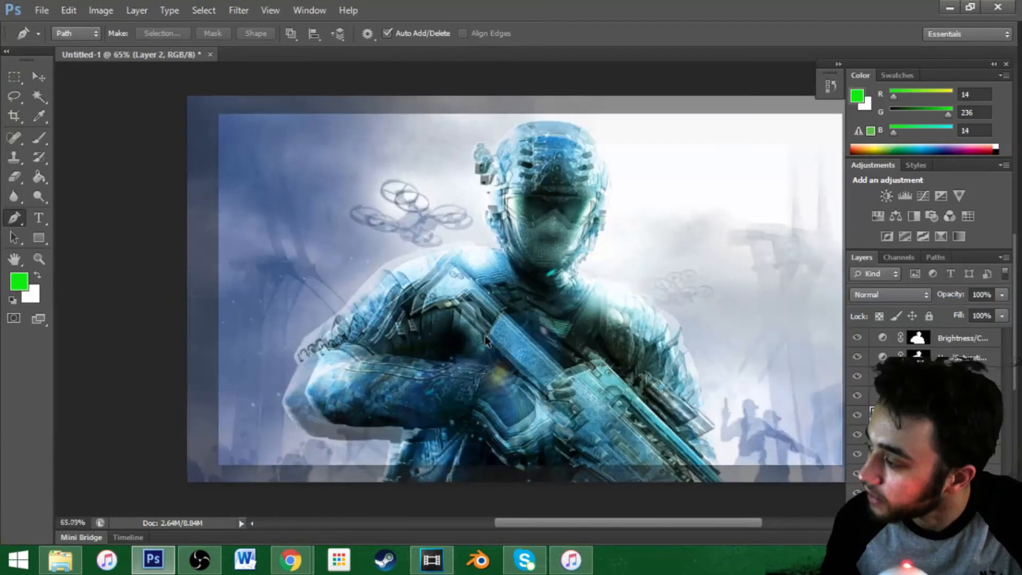
pyautogui.scroll(3, 463, 290)
pyautogui.scroll(-2, 580, 344)
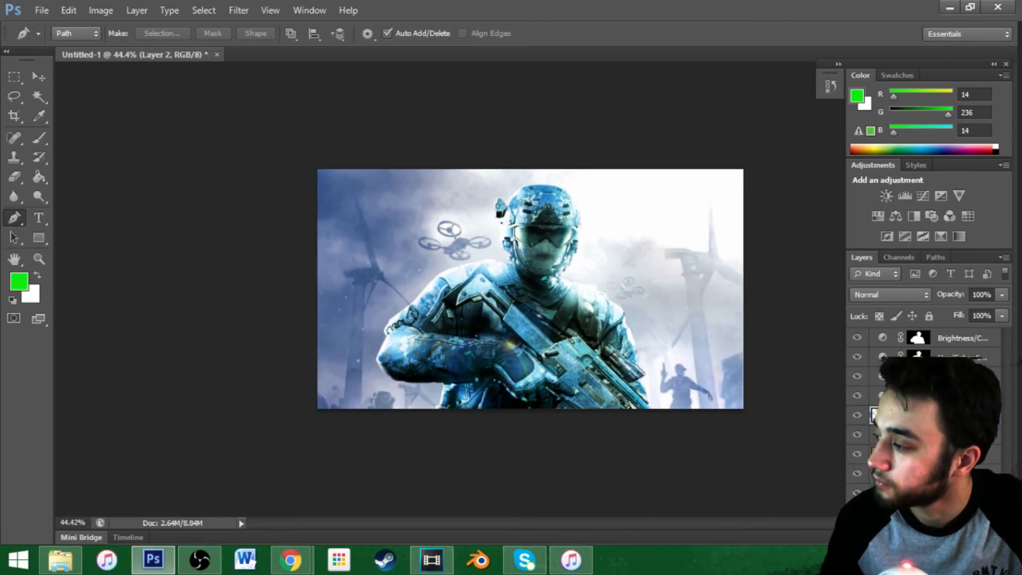
# Try the Sharpen filter on the selected soldier in Layer 2, inspect the effect and undo it.
pyautogui.click(238, 10)
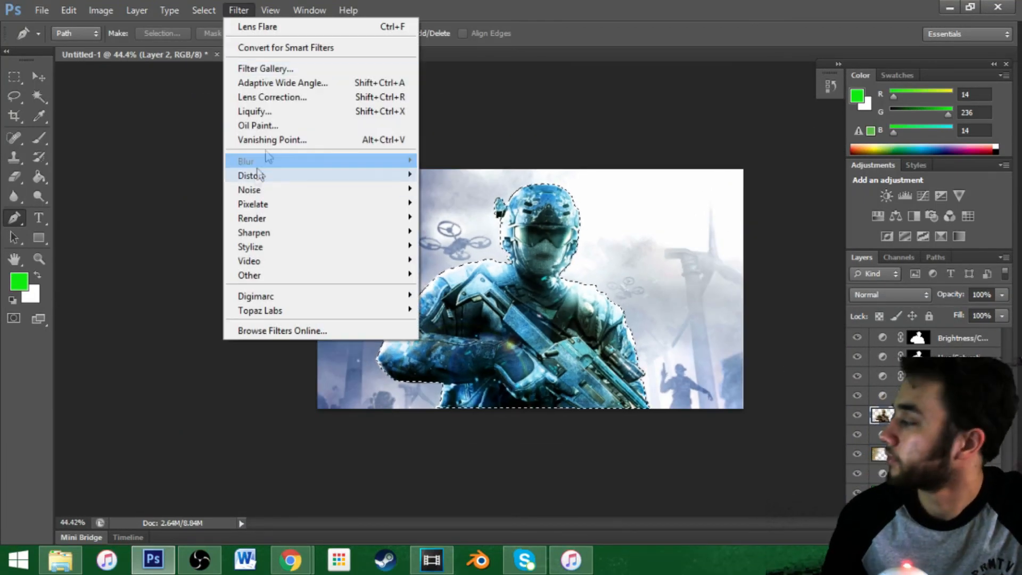
pyautogui.moveTo(286, 251)
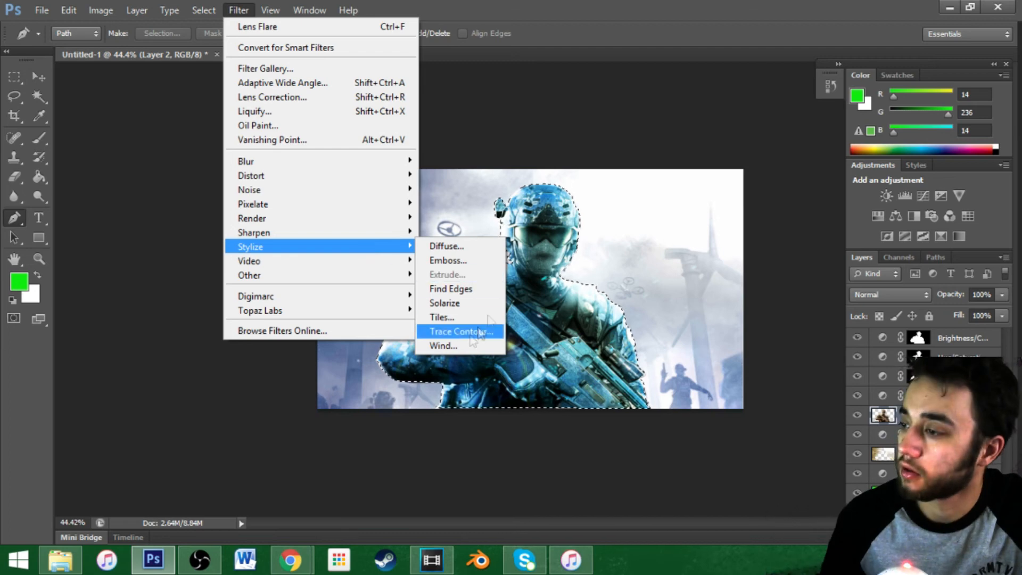
pyautogui.moveTo(352, 238)
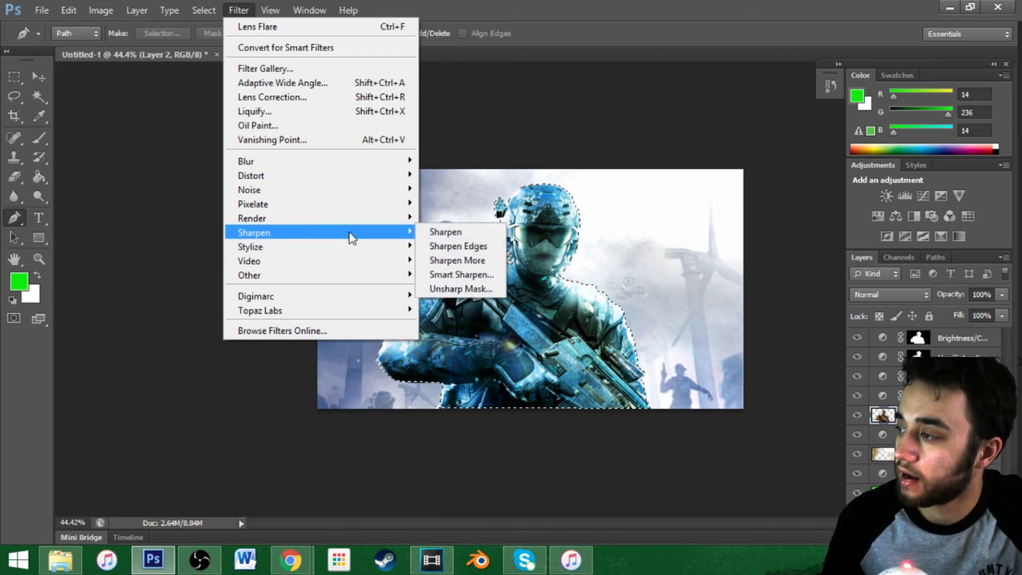
pyautogui.click(464, 246)
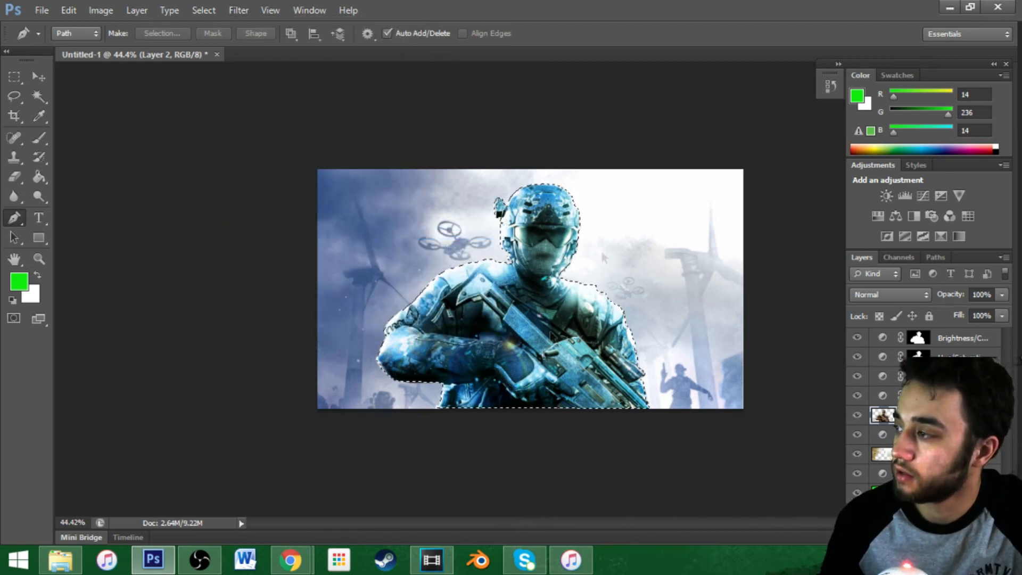
pyautogui.scroll(7, 559, 340)
pyautogui.scroll(-6, 585, 346)
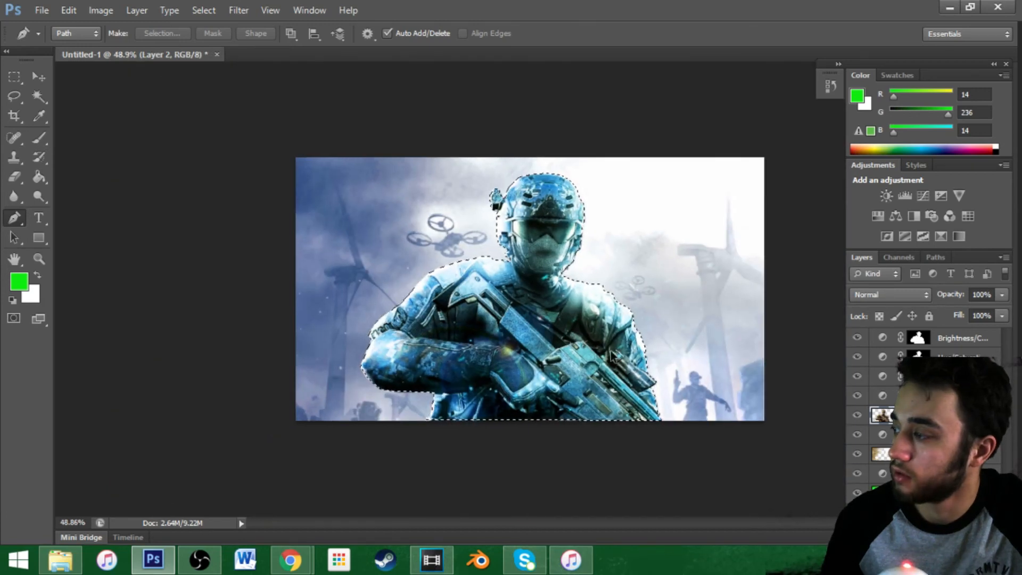
pyautogui.hotkey('ctrl', 'z')
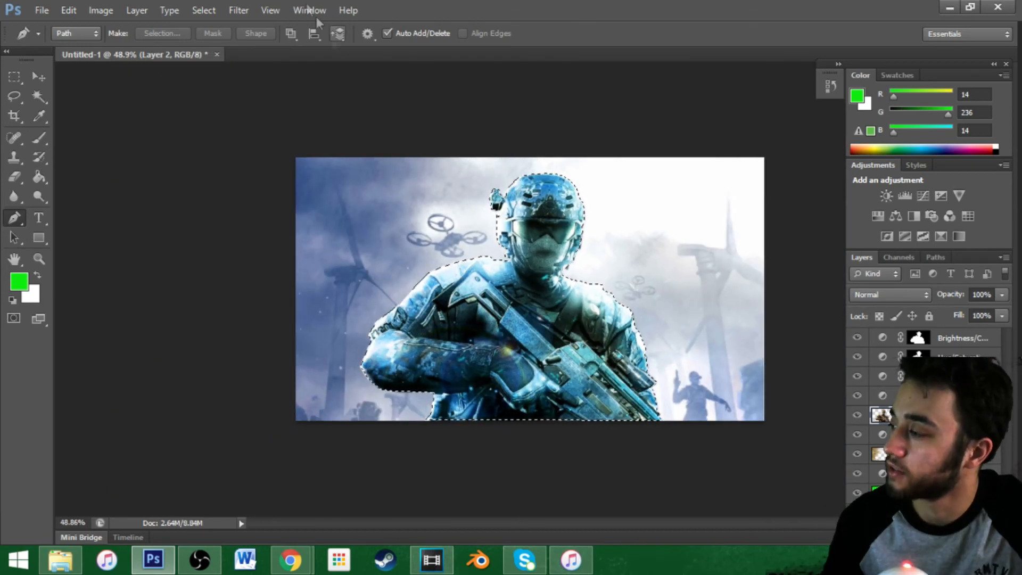
# Apply the Topaz Detail filter to the soldier on Layer 2 with the Winter Landscape I preset, previewing the HDR Enhancement presets first.
pyautogui.click(240, 13)
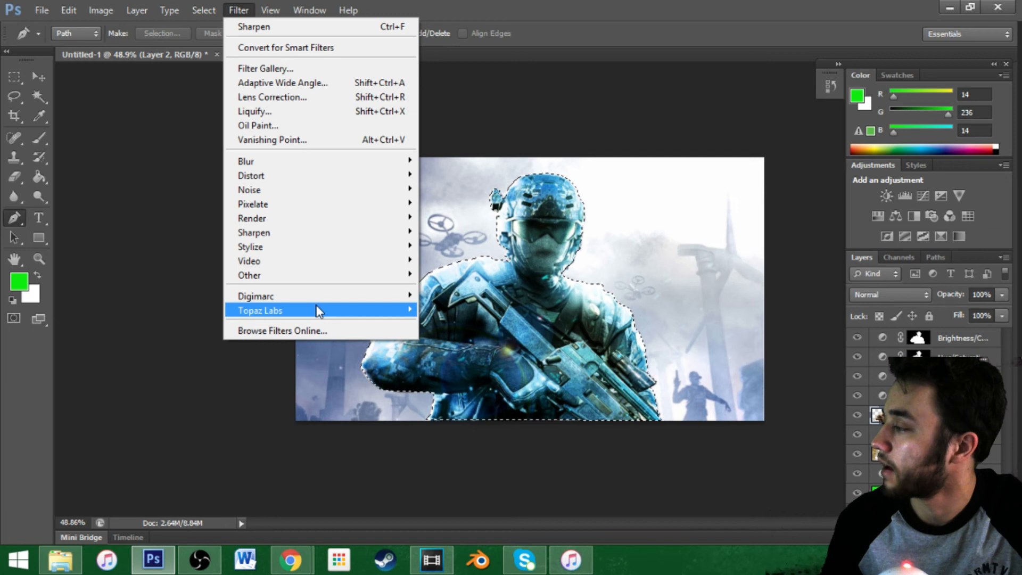
pyautogui.moveTo(322, 303)
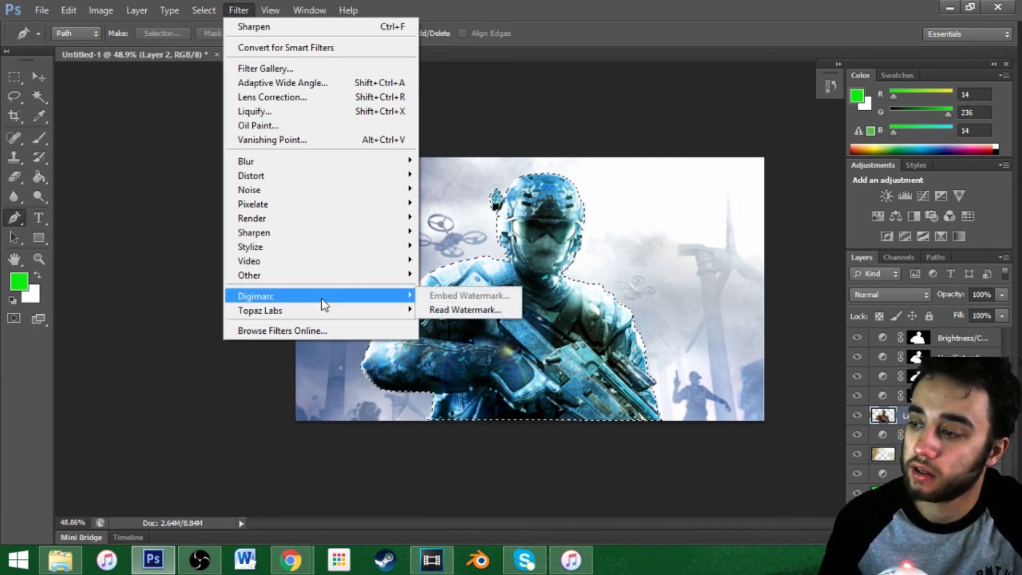
pyautogui.moveTo(384, 322)
pyautogui.click(461, 313)
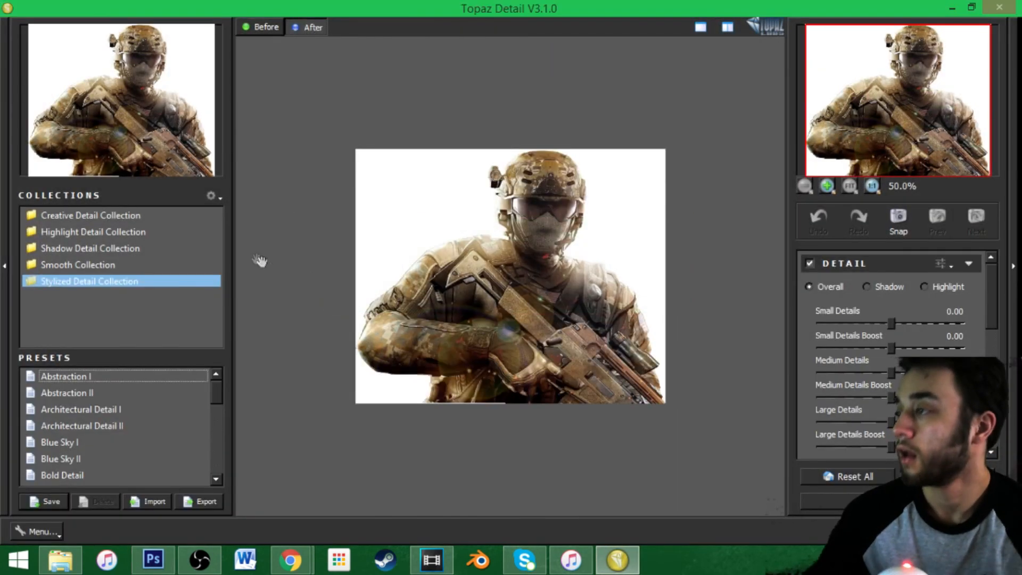
pyautogui.moveTo(222, 397); pyautogui.dragTo(216, 435)
pyautogui.click(139, 410)
pyautogui.click(148, 425)
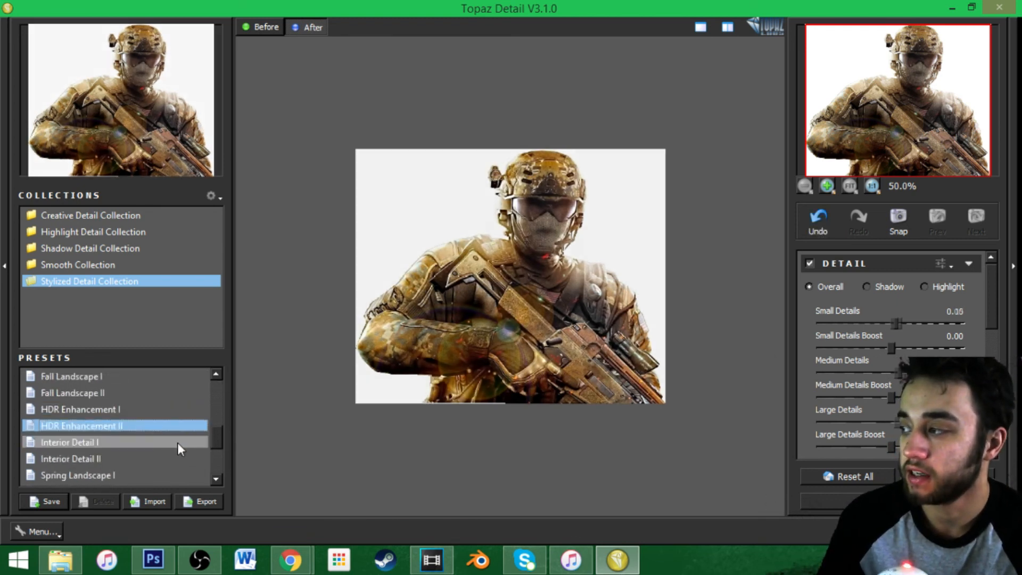
pyautogui.scroll(-3, 165, 461)
pyautogui.click(133, 459)
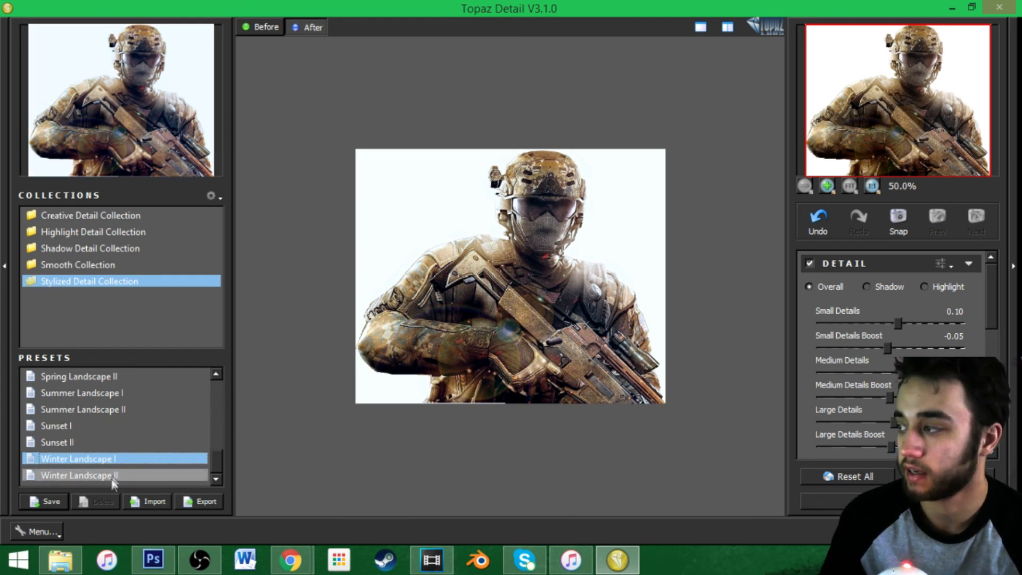
pyautogui.click(897, 501)
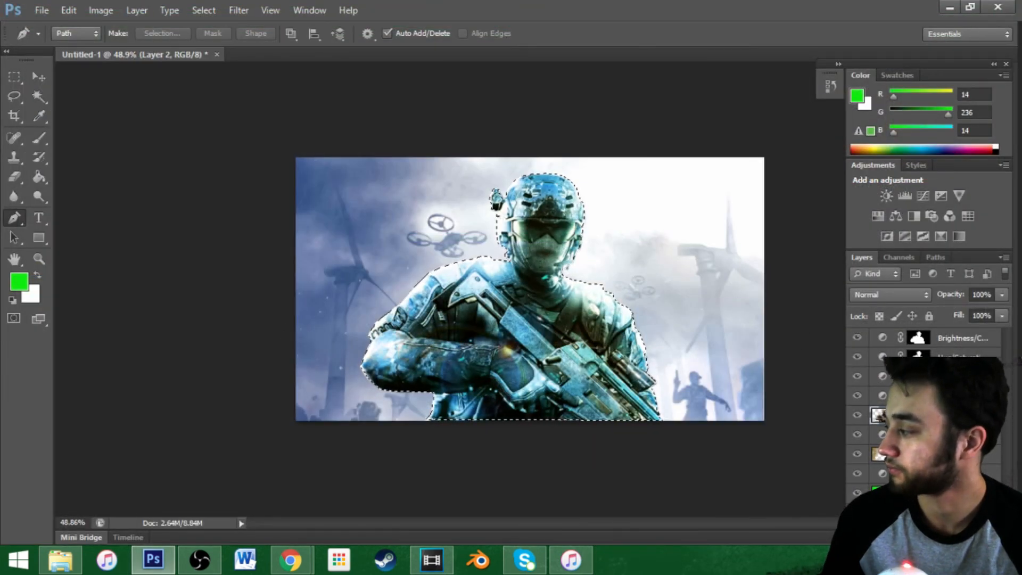
# Toggle the visibility of the Curves 1 adjustment layer and the adjustment layers above it to compare the soldier's look.
pyautogui.click(882, 396)
pyautogui.click(857, 396)
pyautogui.click(857, 376)
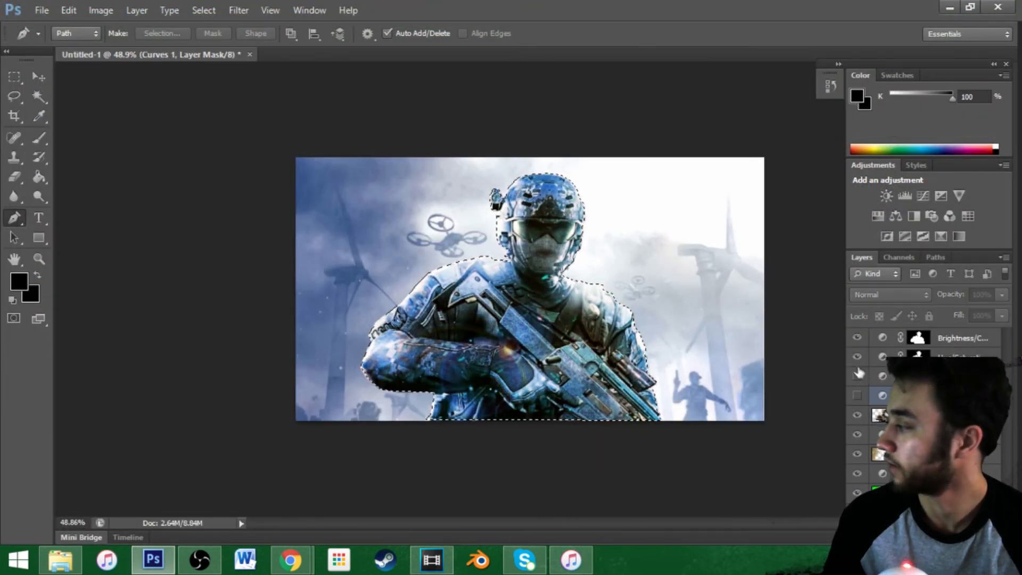
pyautogui.click(857, 356)
pyautogui.click(858, 337)
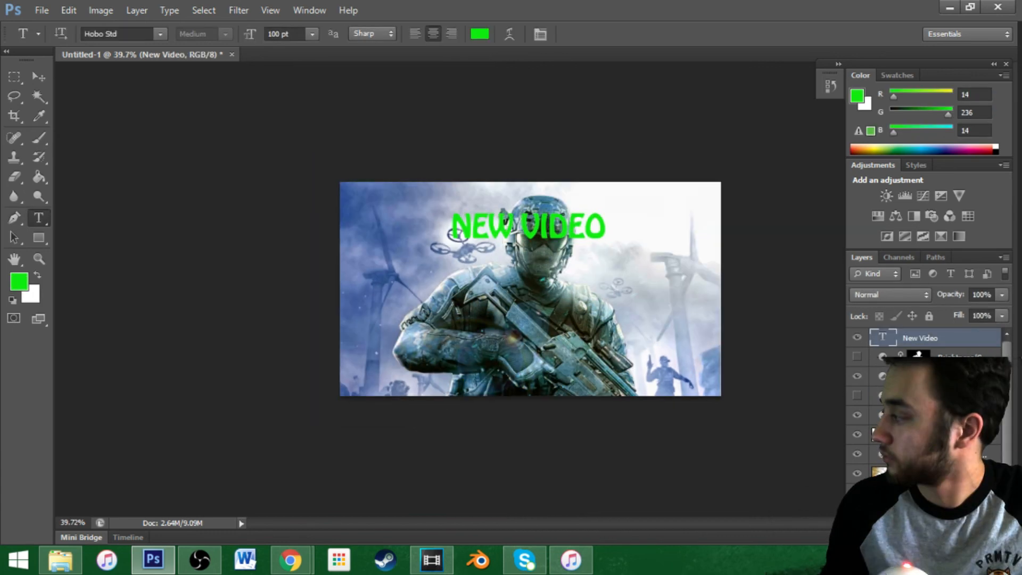
# Enlarge the green "New Video" text to about 184.62 pt with Free Transform and place it across the soldier's chest.
pyautogui.scroll(-5, 553, 418)
pyautogui.scroll(3, 488, 421)
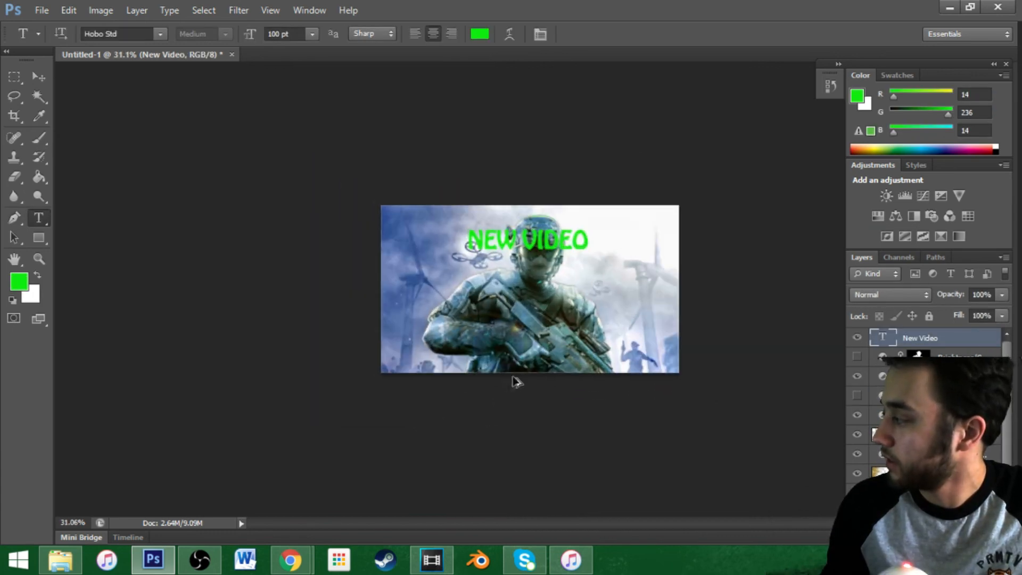
pyautogui.hotkey('ctrl', 't')
pyautogui.moveTo(775, 229); pyautogui.dragTo(1010, 169)
pyautogui.moveTo(767, 286); pyautogui.dragTo(638, 395)
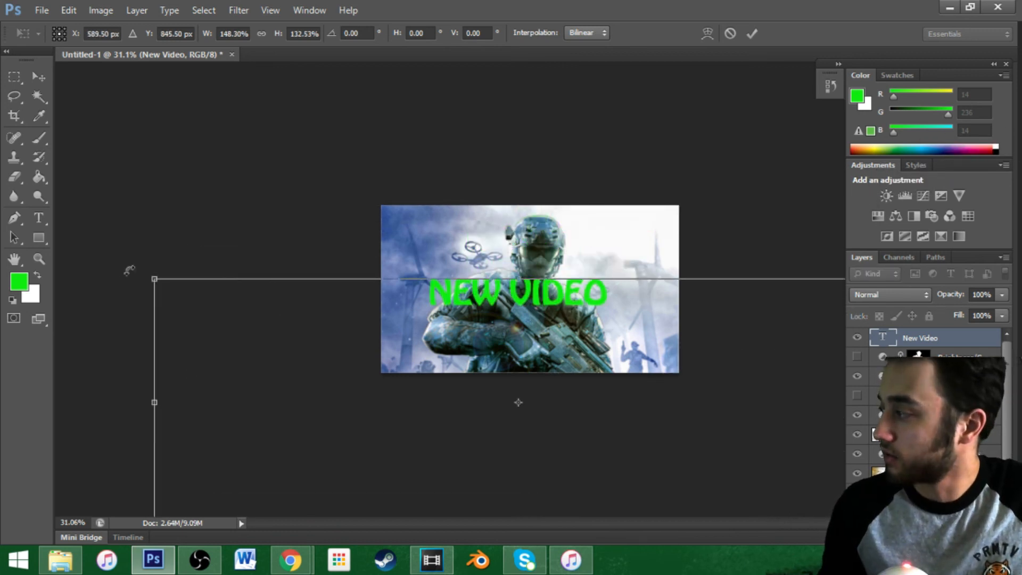
pyautogui.moveTo(154, 279); pyautogui.dragTo(13, 194)
pyautogui.moveTo(345, 326); pyautogui.dragTo(432, 399)
pyautogui.moveTo(95, 275); pyautogui.dragTo(57, 269)
pyautogui.moveTo(341, 367); pyautogui.dragTo(307, 373)
pyautogui.click(752, 34)
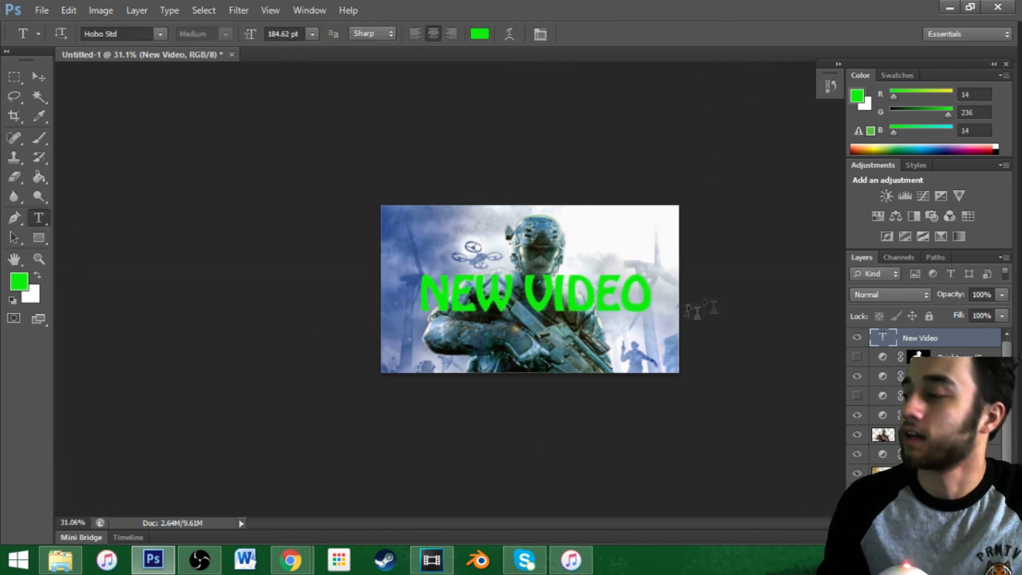
# Switch to the Open Broadcaster Software window.
pyautogui.hotkey('alt', 'Tab')
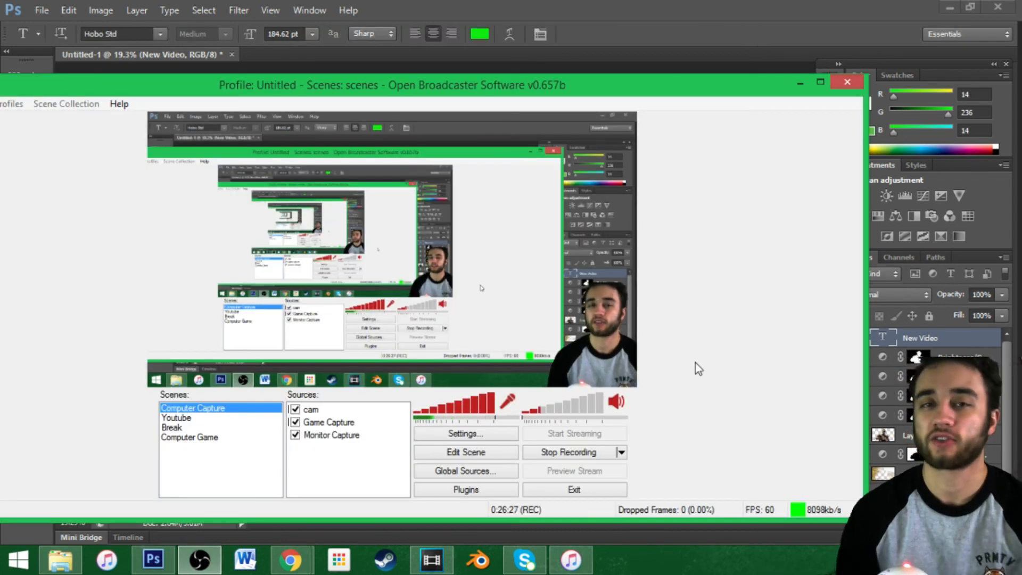